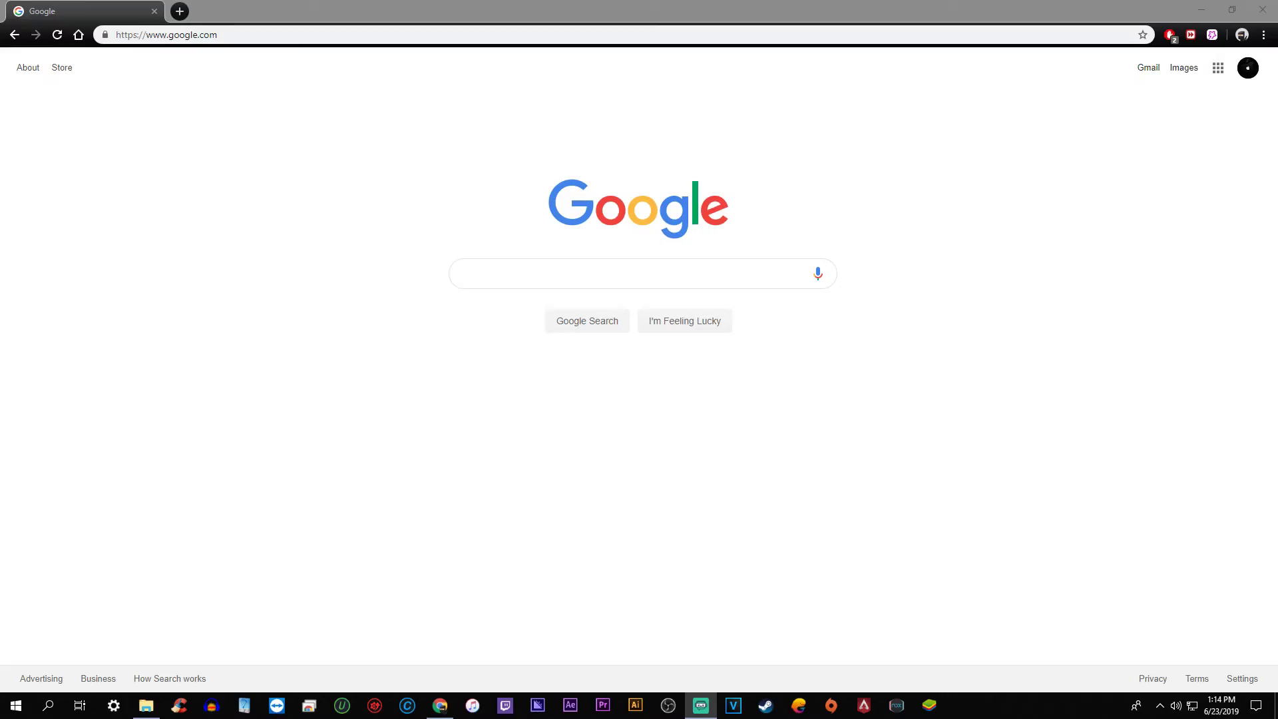
- Search Google for "chinese bluestacks" and open the bluestacks.cn website
left_click(617, 273)
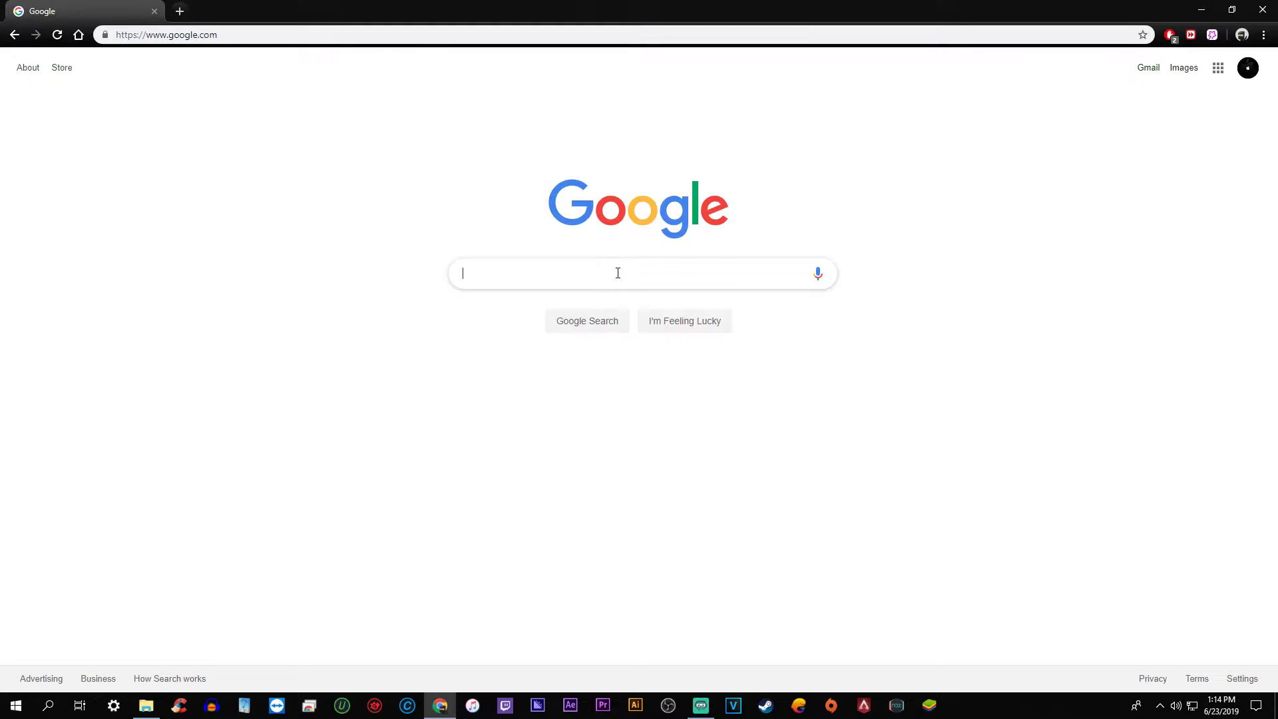
type("chinese")
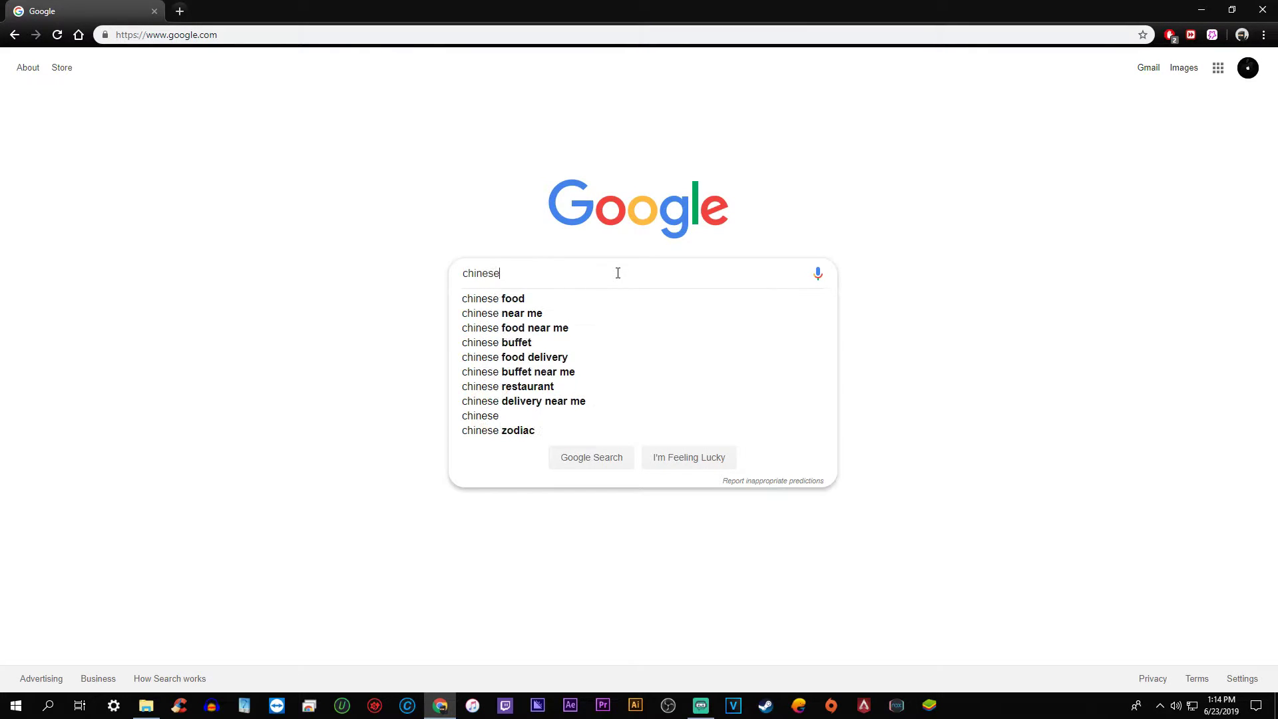
type(" bluestacks")
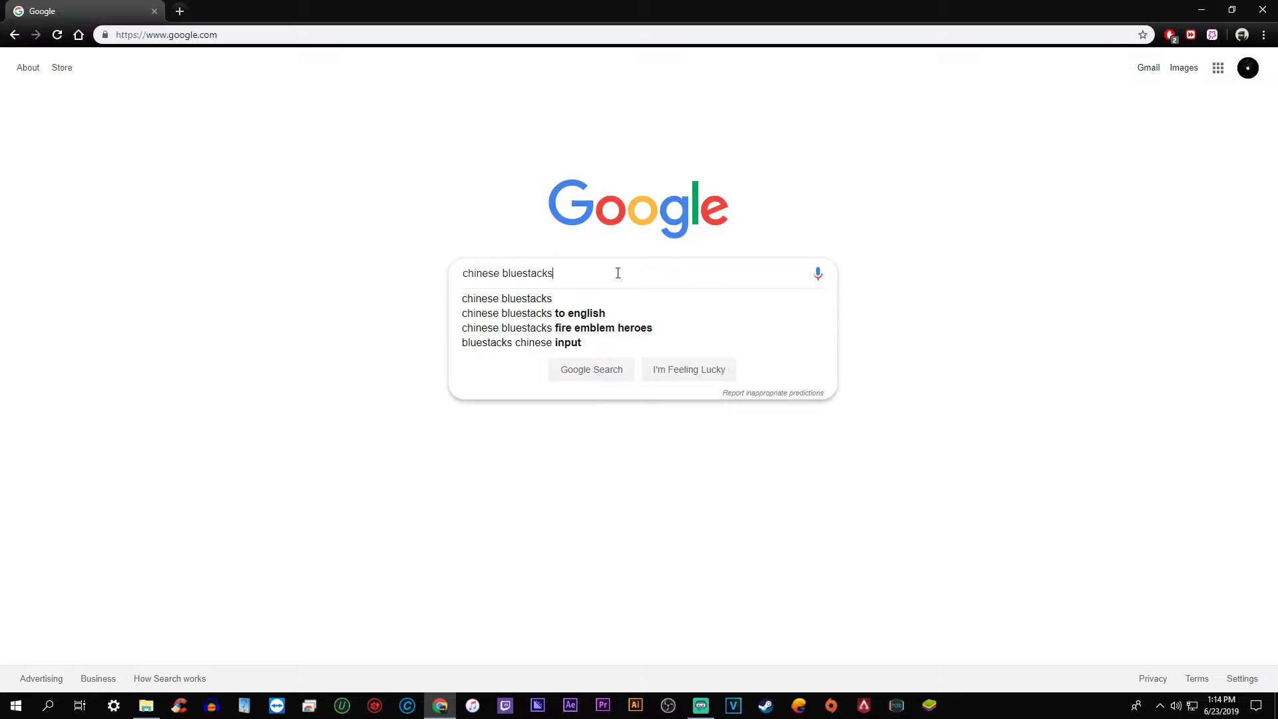
key("Return")
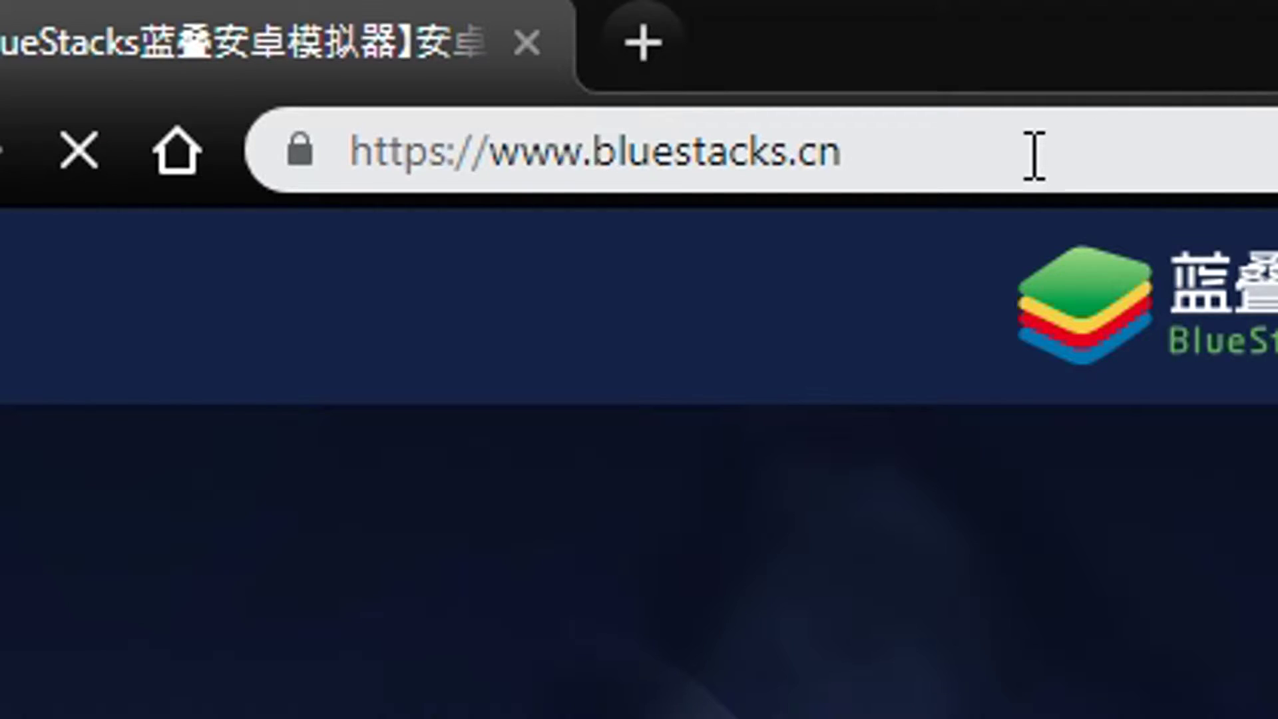
- Download the BlueStacks蓝叠4 installer from bluestacks.cn and save it to the computer
left_click(1032, 152)
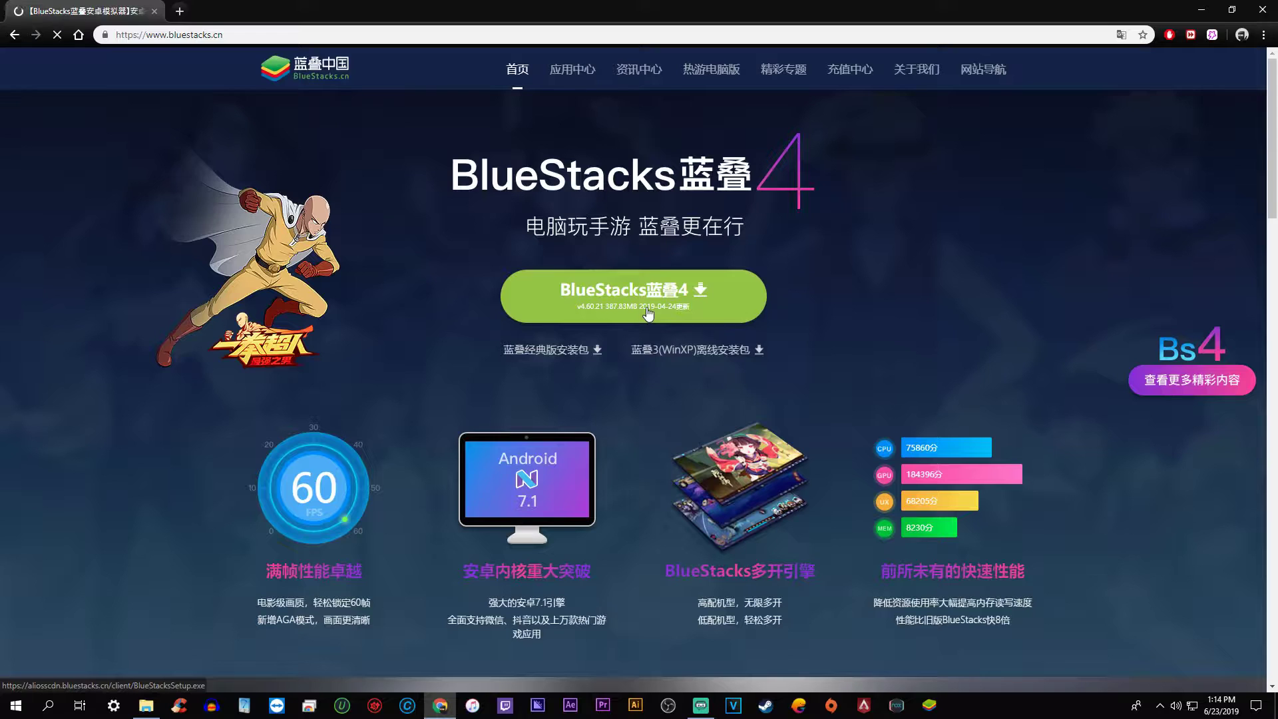
left_click(646, 306)
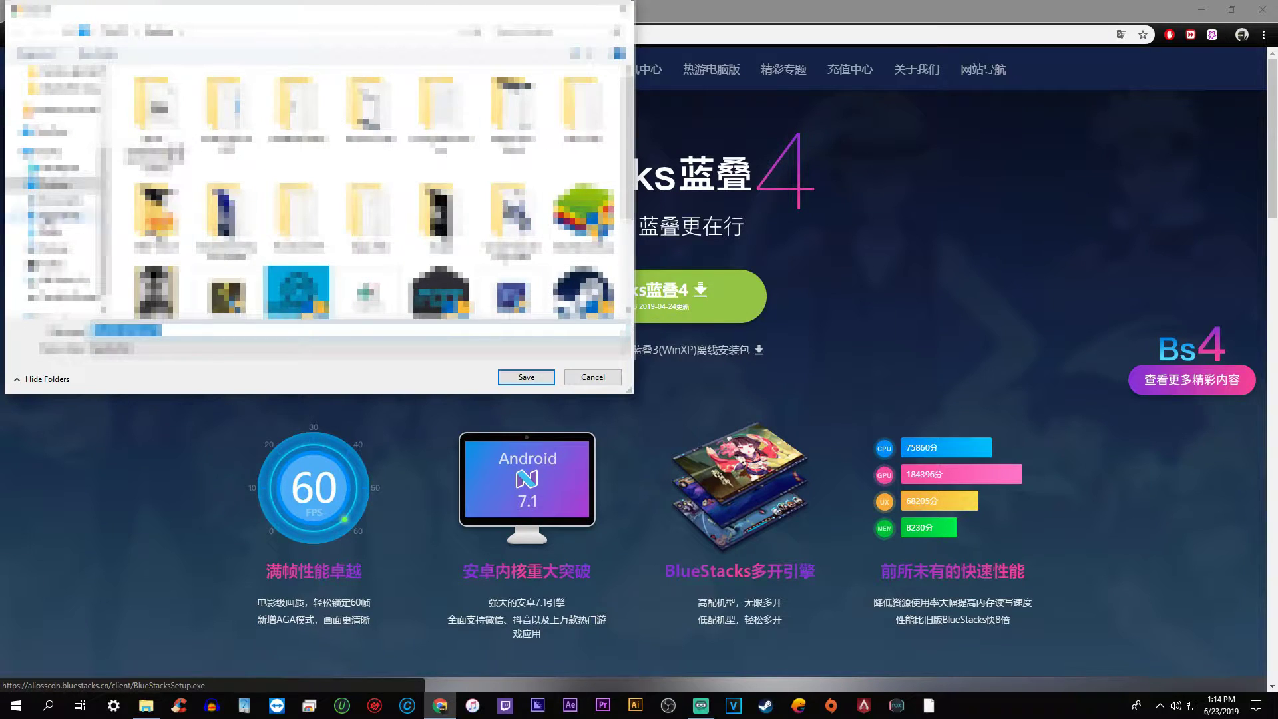
left_click(526, 376)
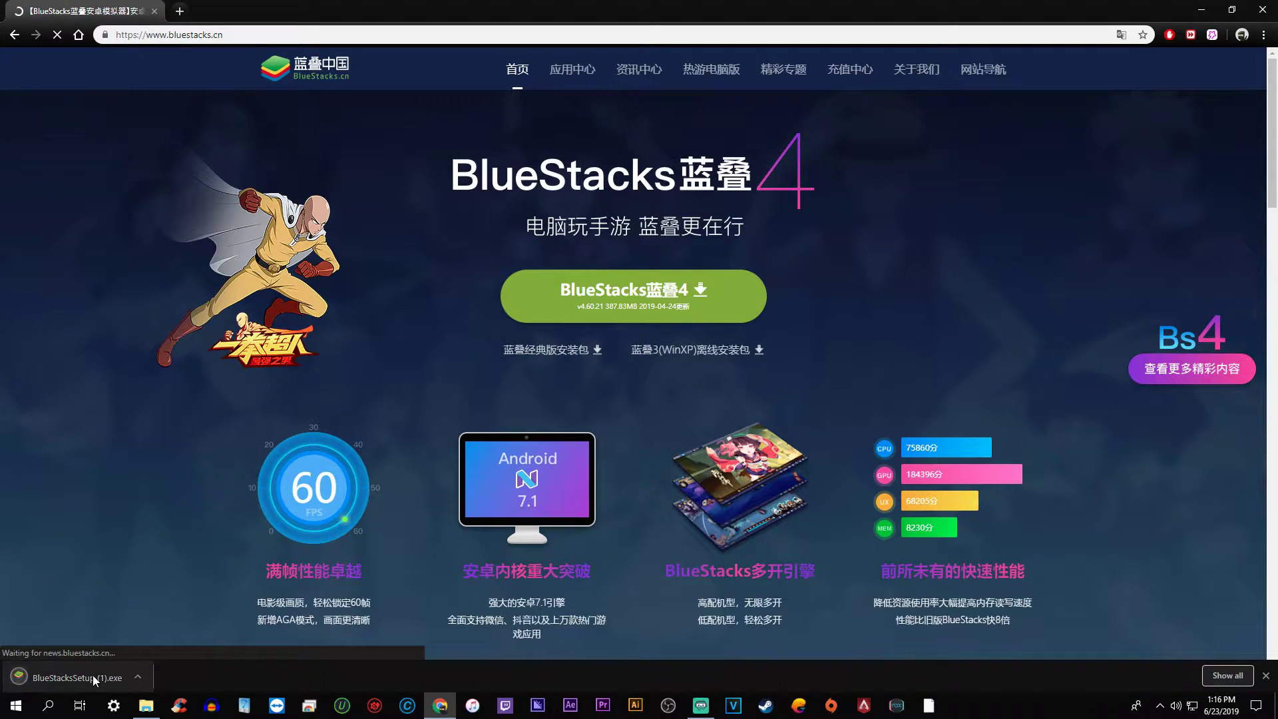
- Install BlueStacks蓝叠4 from the downloaded setup file and launch it, dismissing the welcome guide
left_click(93, 675)
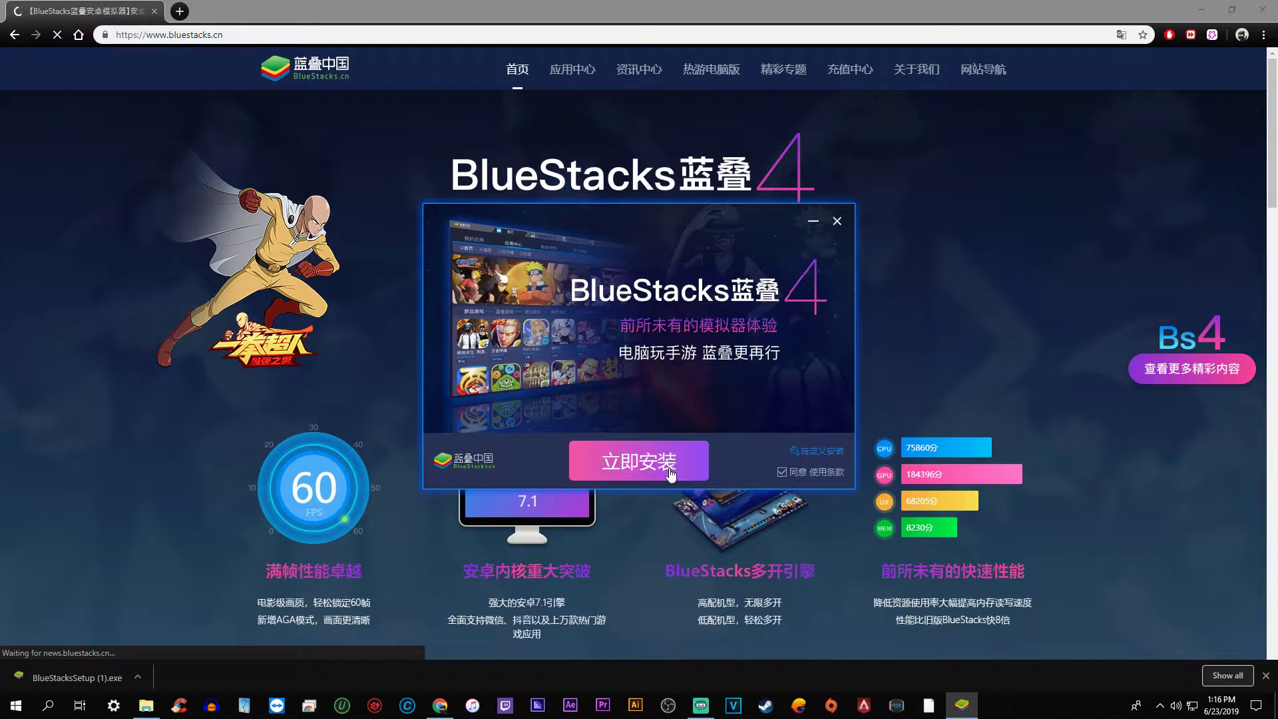
left_click(668, 474)
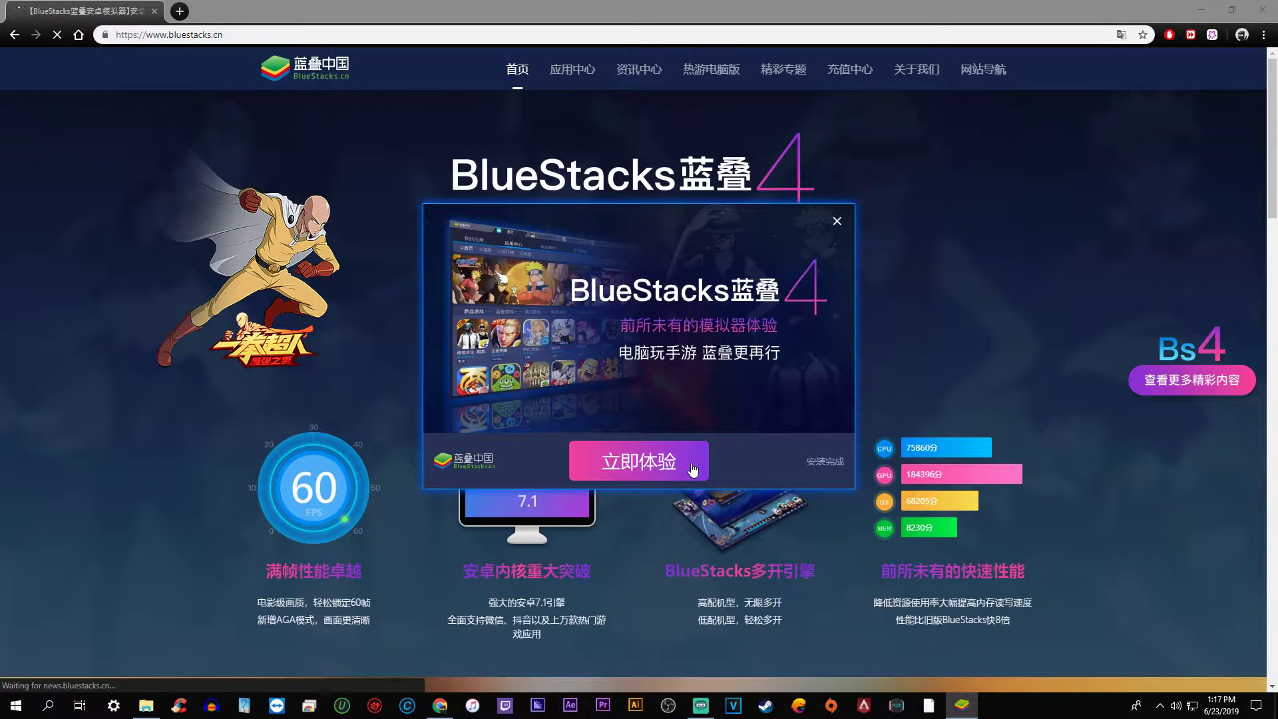
left_click(692, 468)
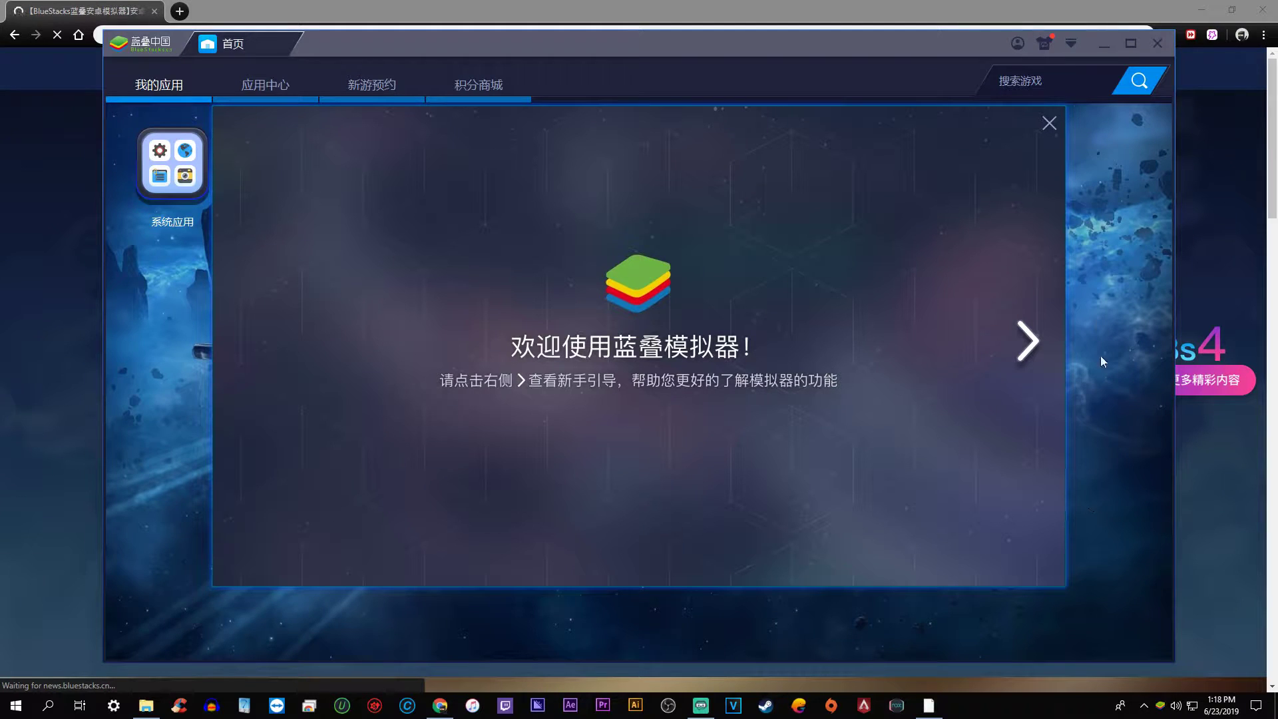
left_click(1050, 125)
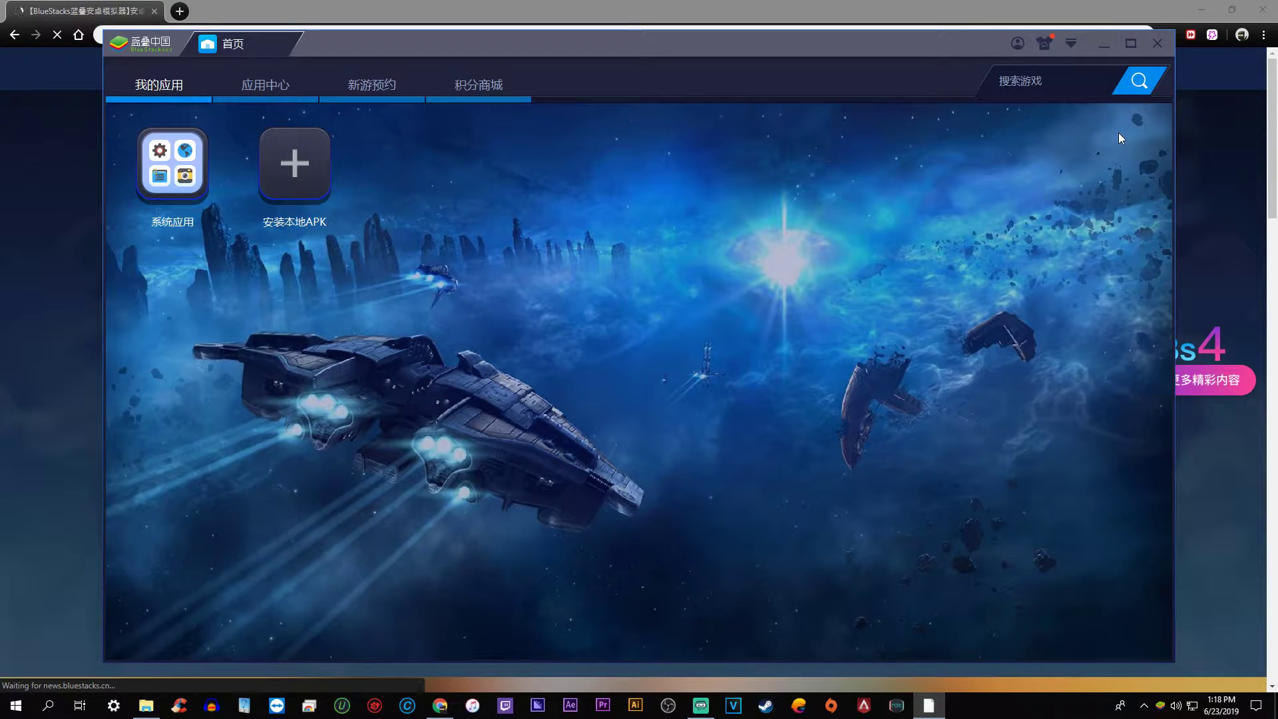
- Set the emulator's resolution to landscape (横屏) 1920x1080 and its DPI to 320 in the settings
left_click(1071, 44)
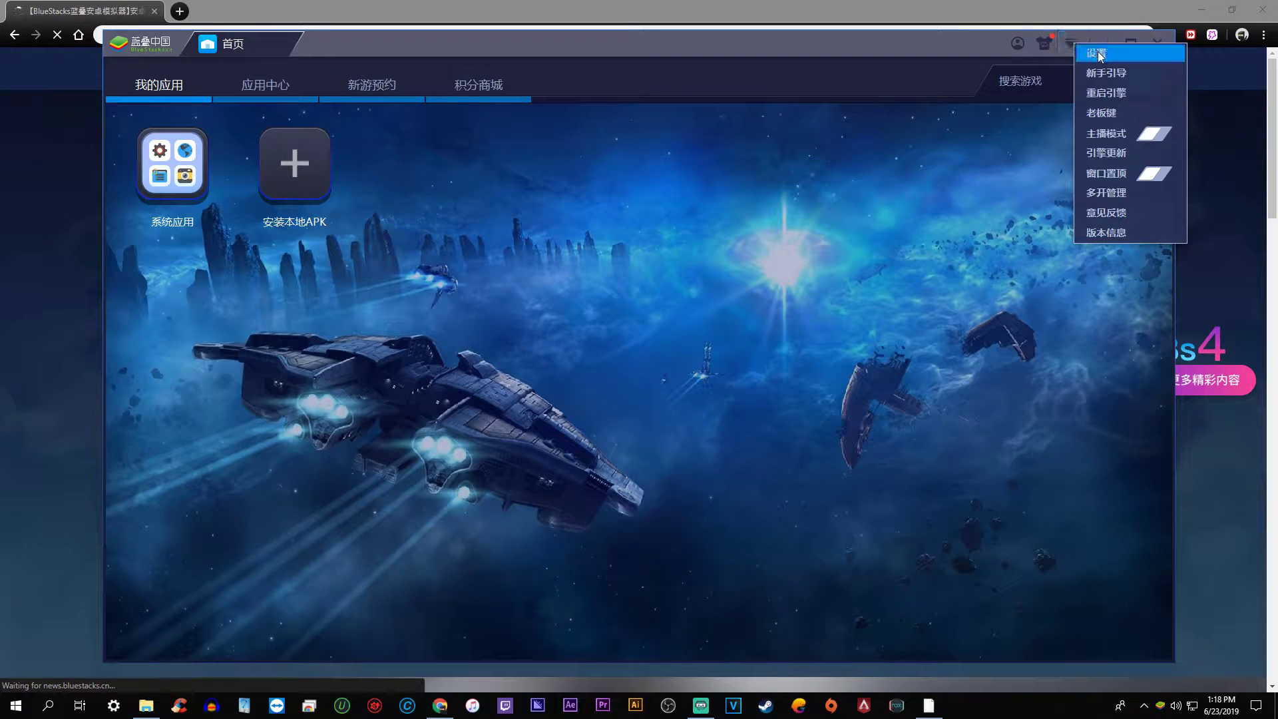
left_click(1120, 54)
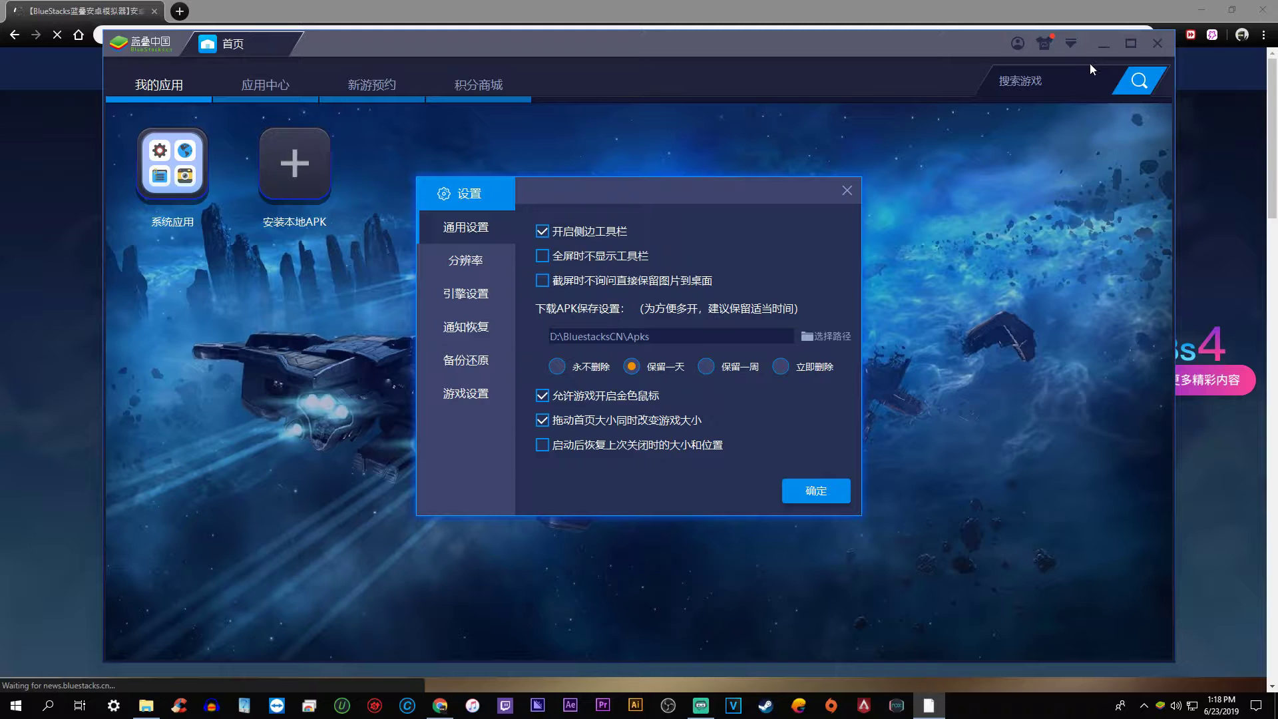
left_click(470, 263)
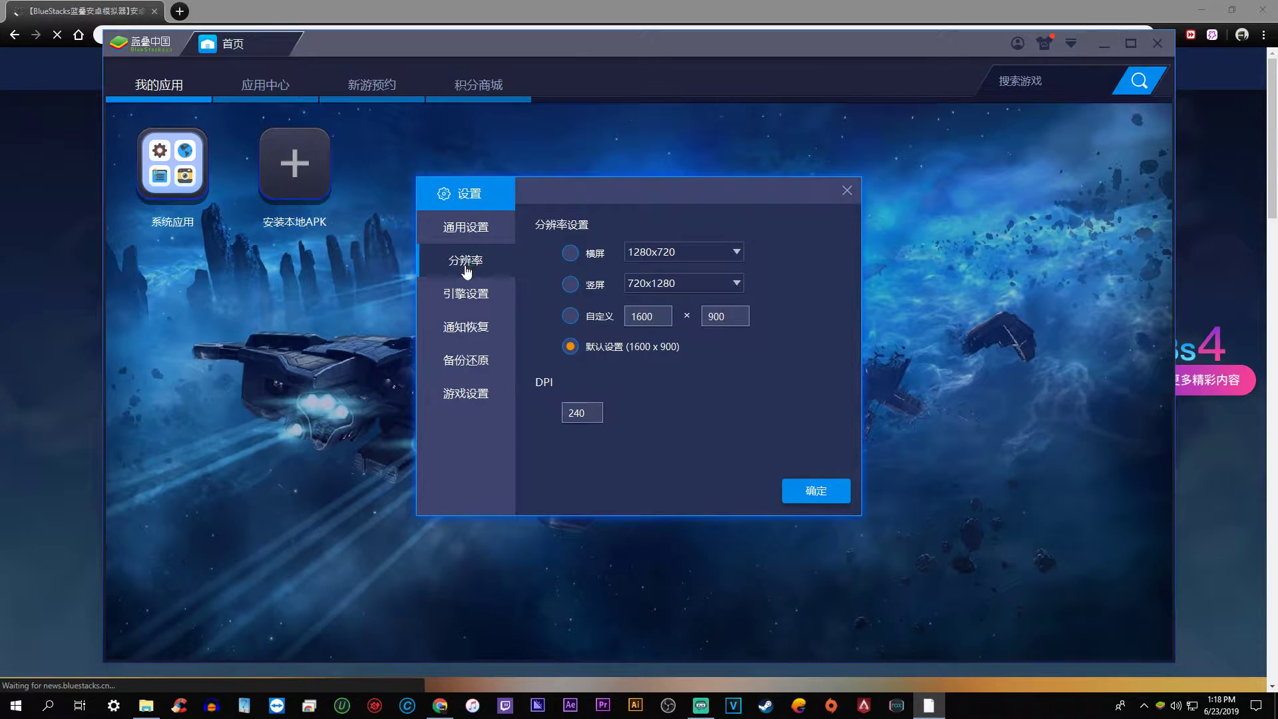
left_click(675, 252)
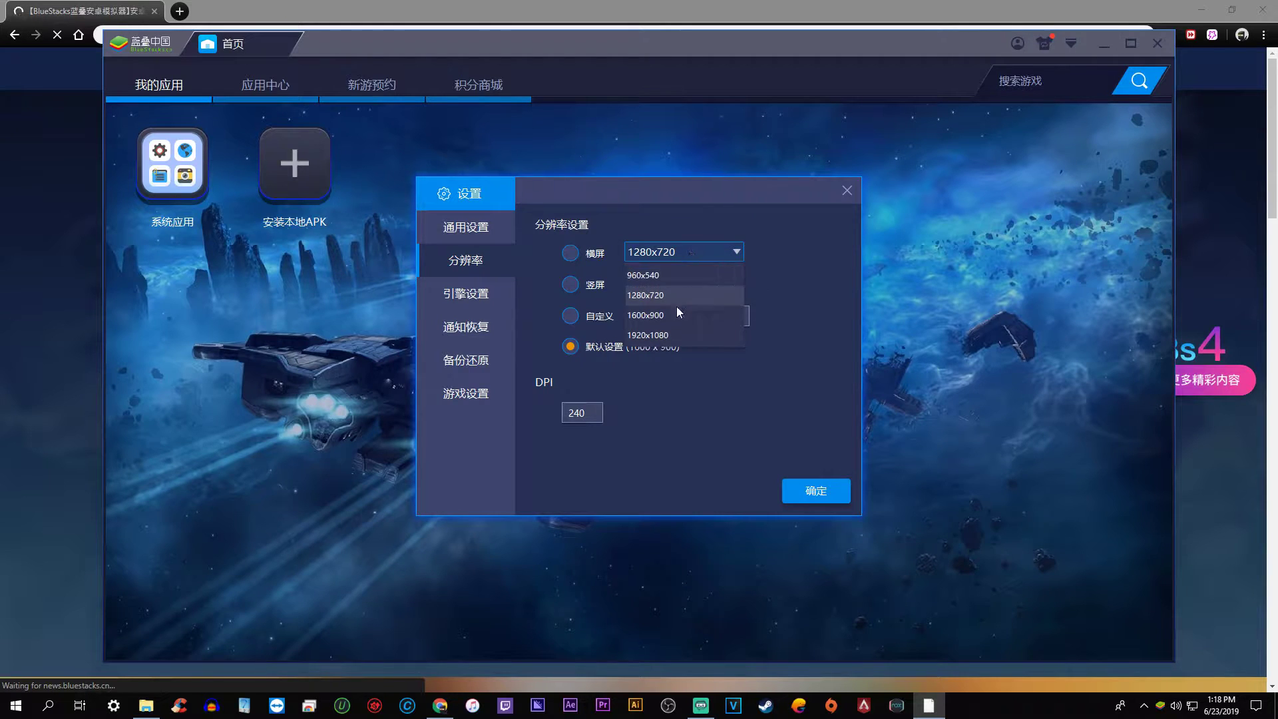
left_click(664, 336)
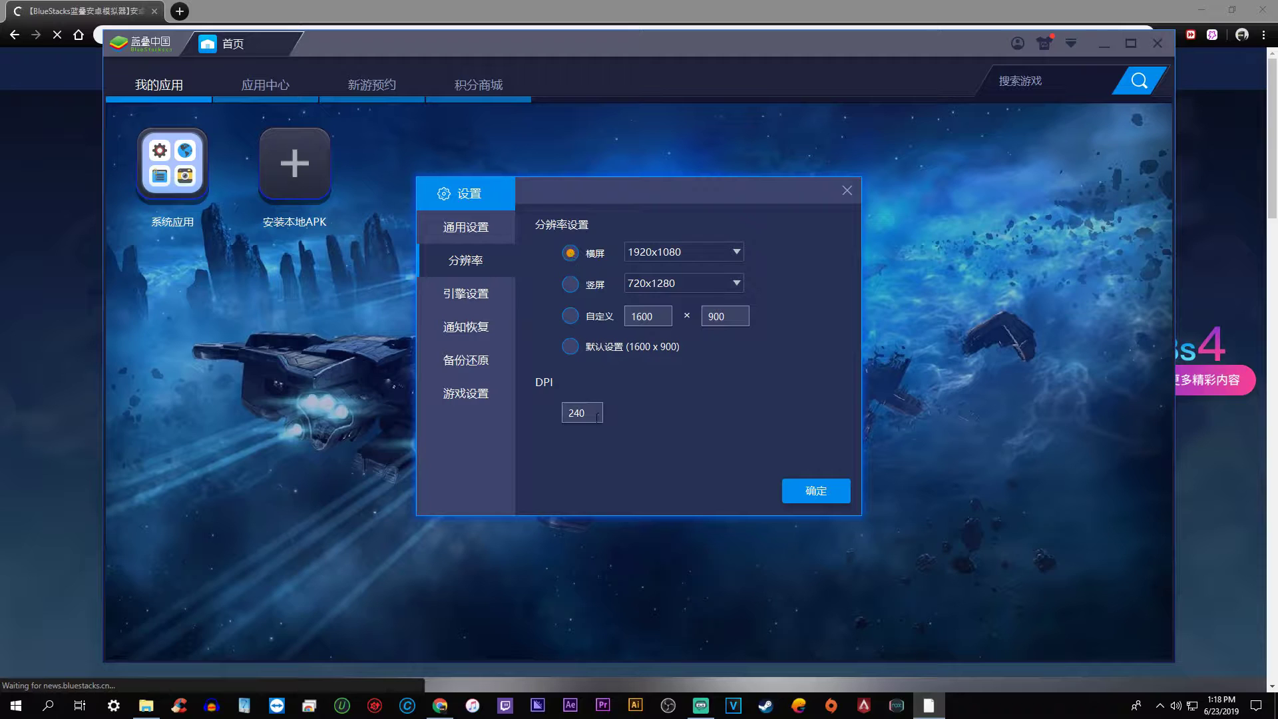
type("320")
- Configure the engine settings (引擎设置) with 4 CPU cores, 4096 MB of memory and the ONEPLUS5 device model
left_click(467, 301)
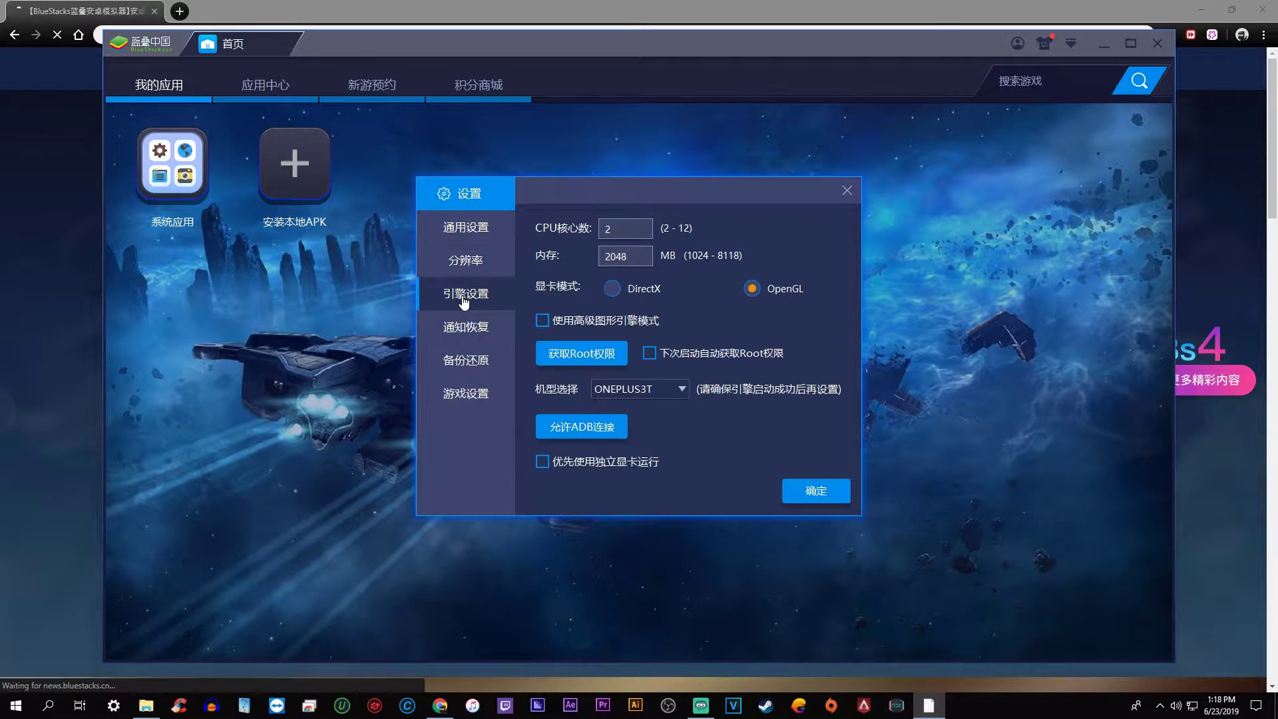
double_click(619, 230)
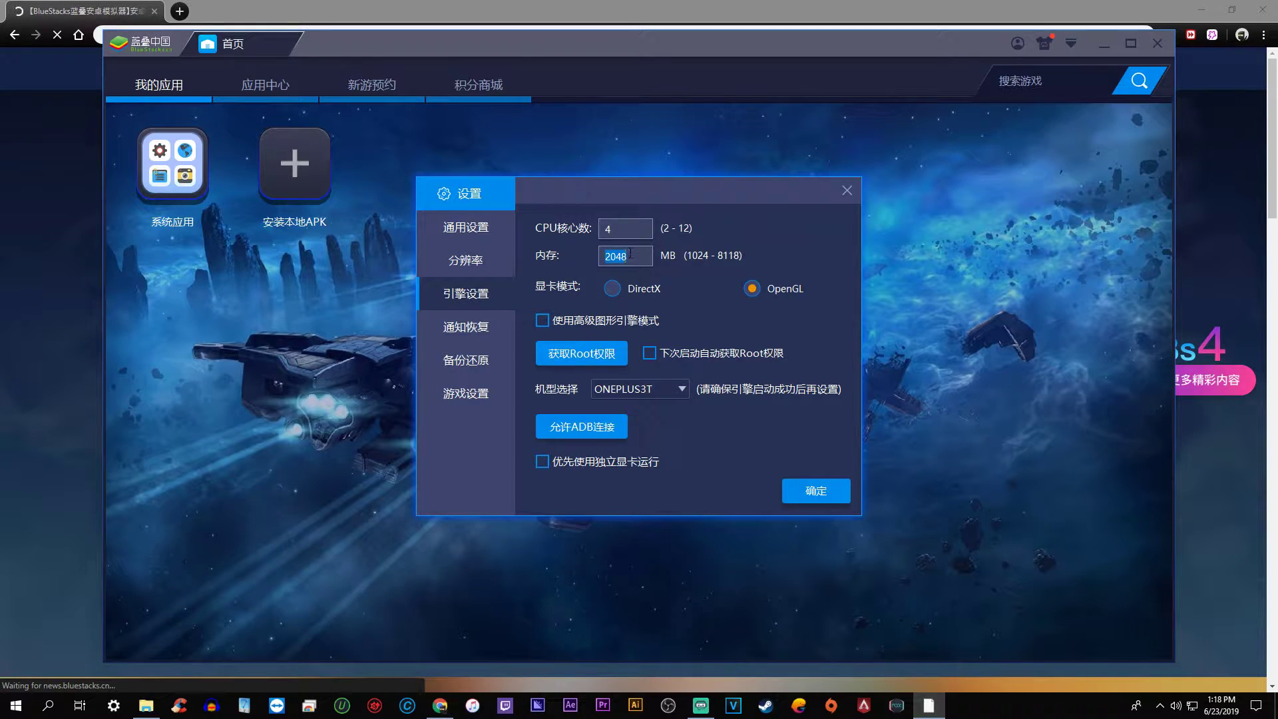
type("4096")
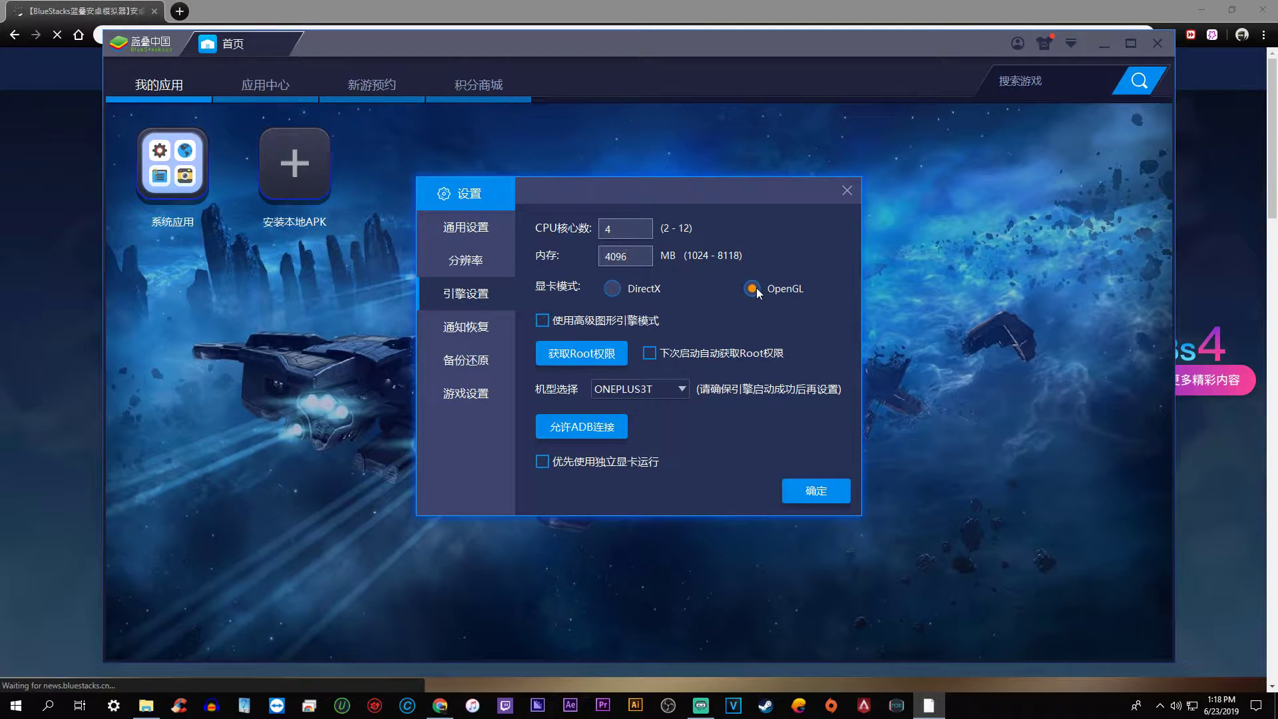
left_click(670, 394)
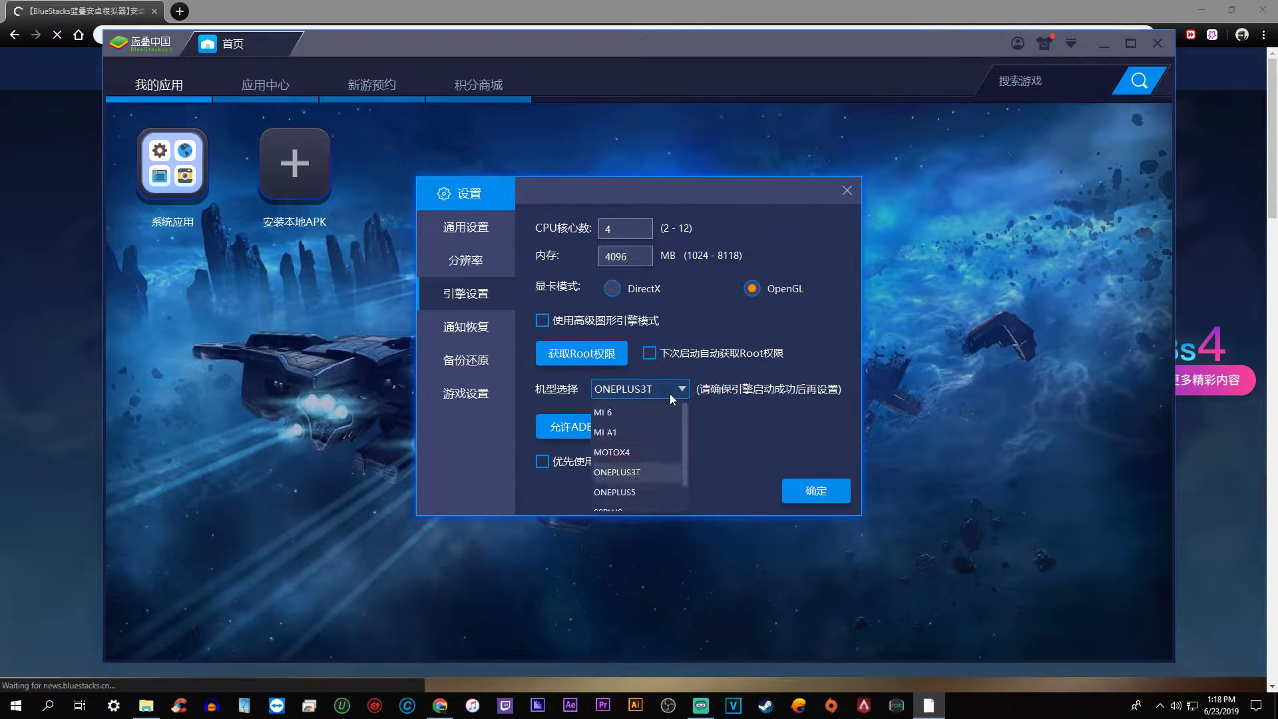
left_click(644, 492)
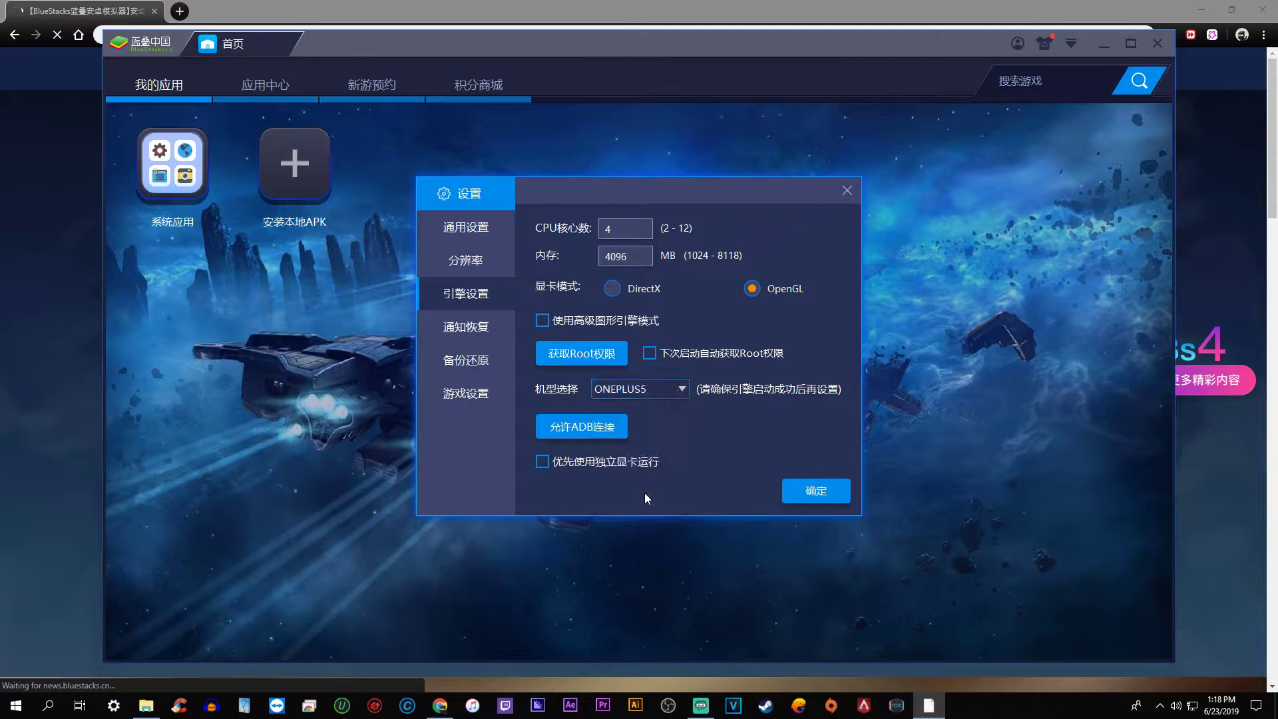
- Look through the notification, backup and game settings, and save the configuration with an immediate emulator restart
left_click(472, 334)
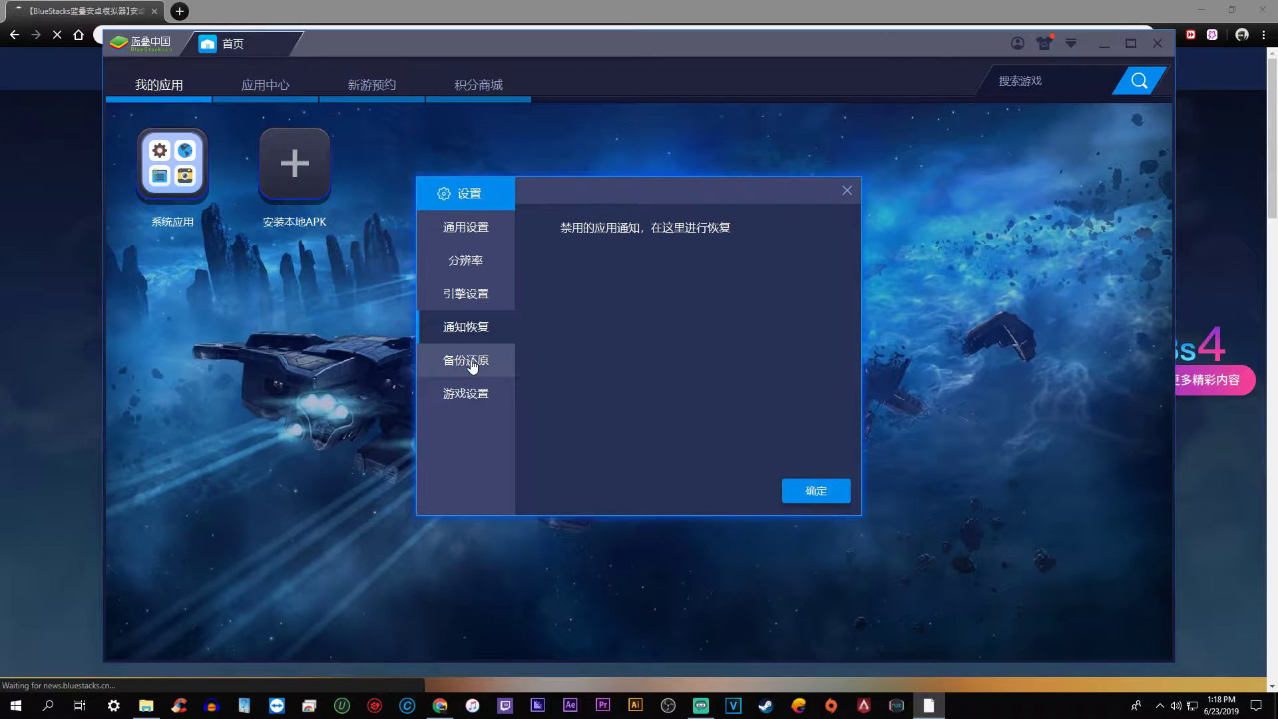
left_click(472, 364)
left_click(476, 394)
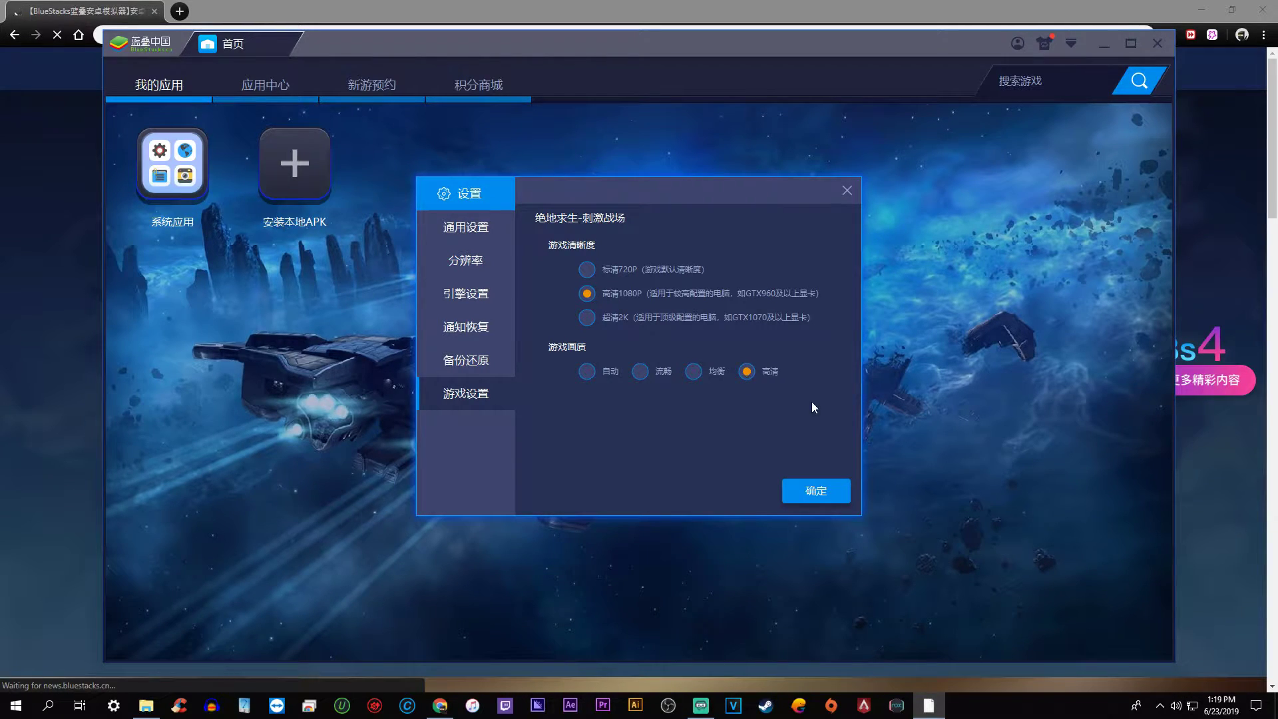
left_click(832, 494)
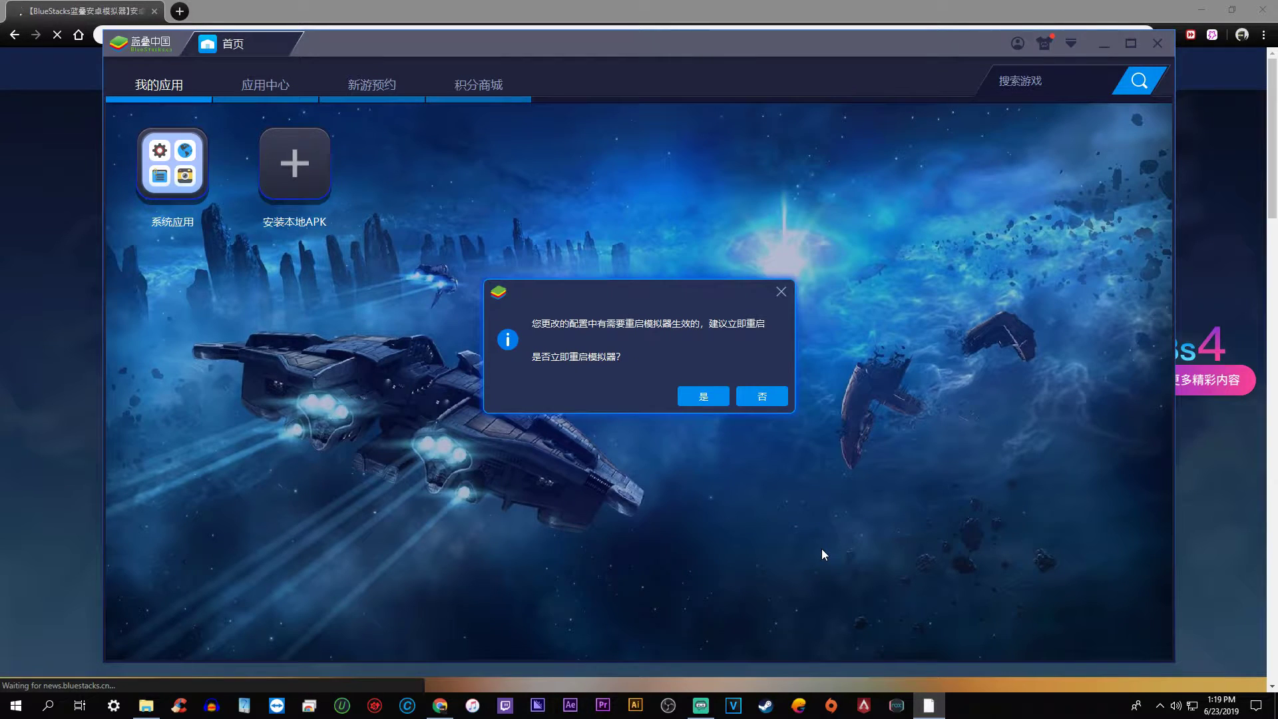
left_click(719, 398)
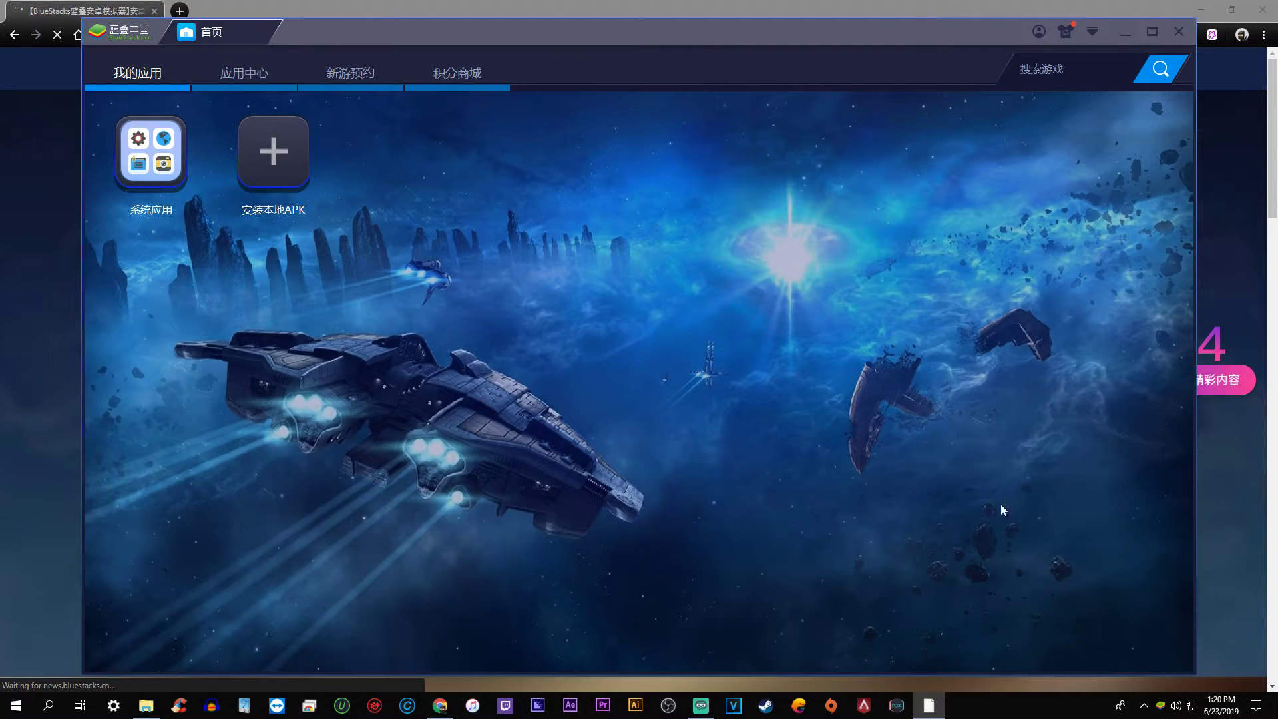
- Switch to Chrome, search for "world of kings apk" and open the game's APKPure page
left_click(56, 181)
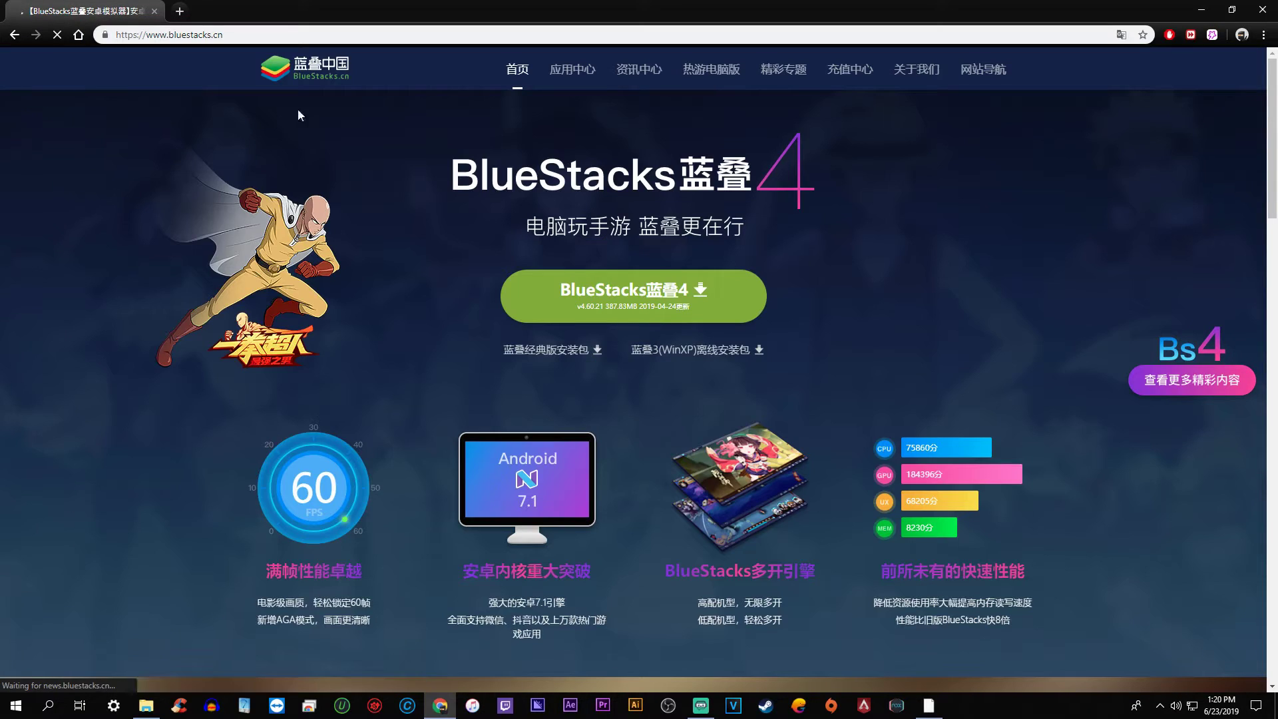
left_click(341, 34)
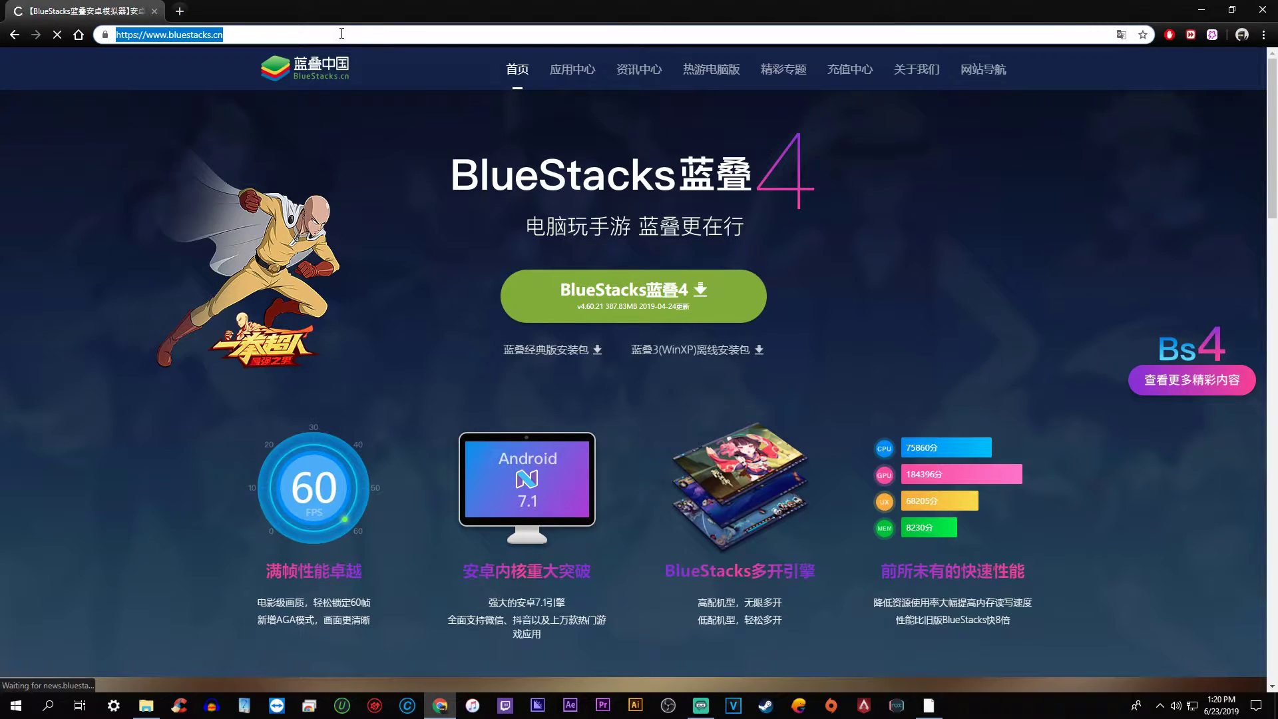
type("world of ")
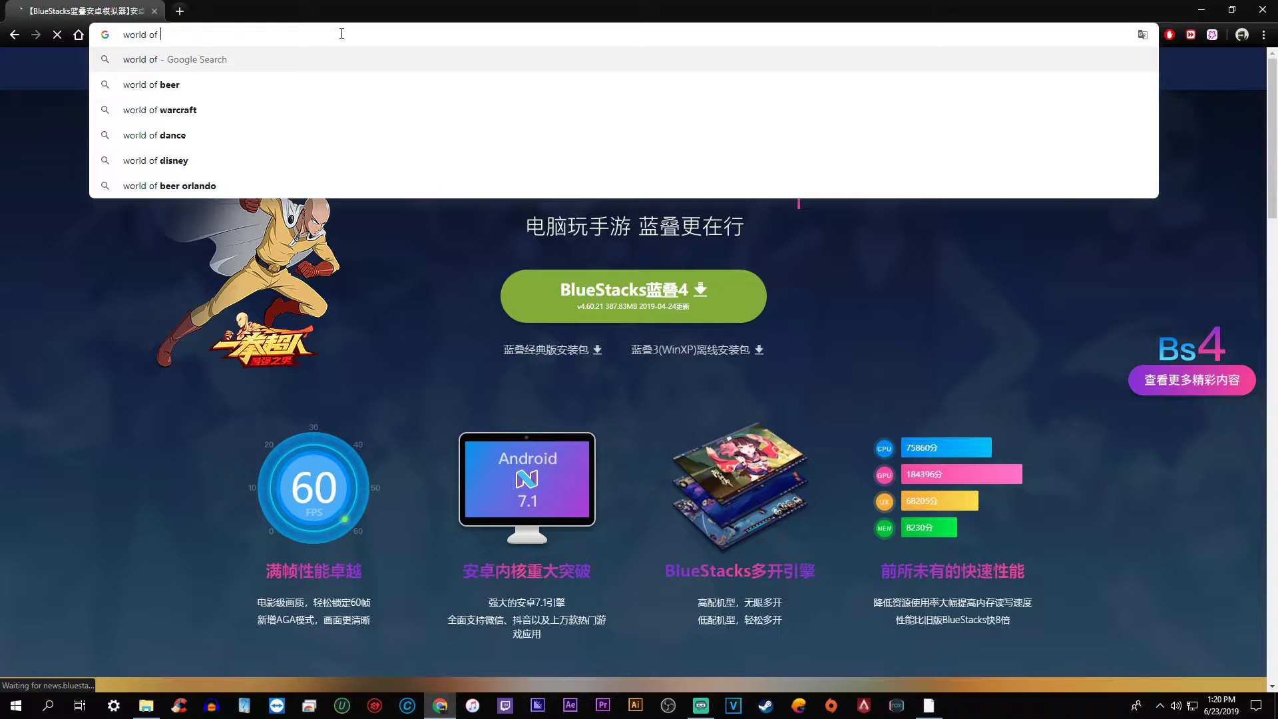
type("kings apk")
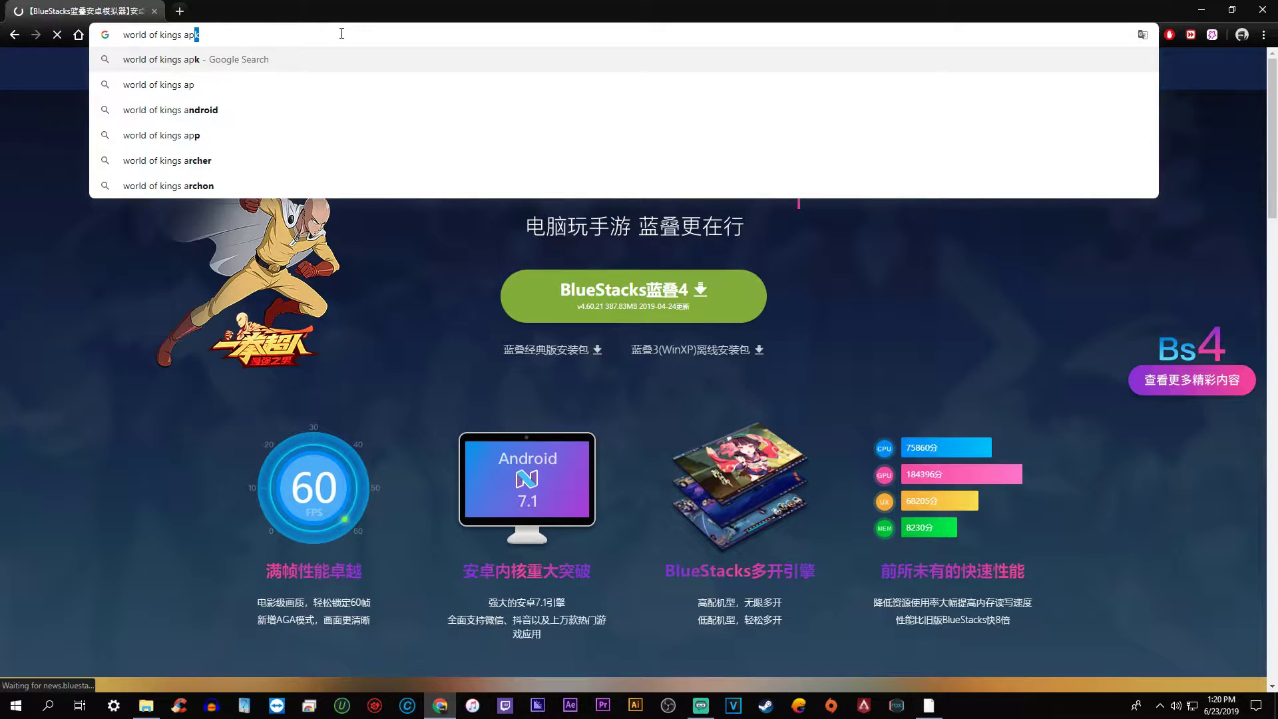
key("Return")
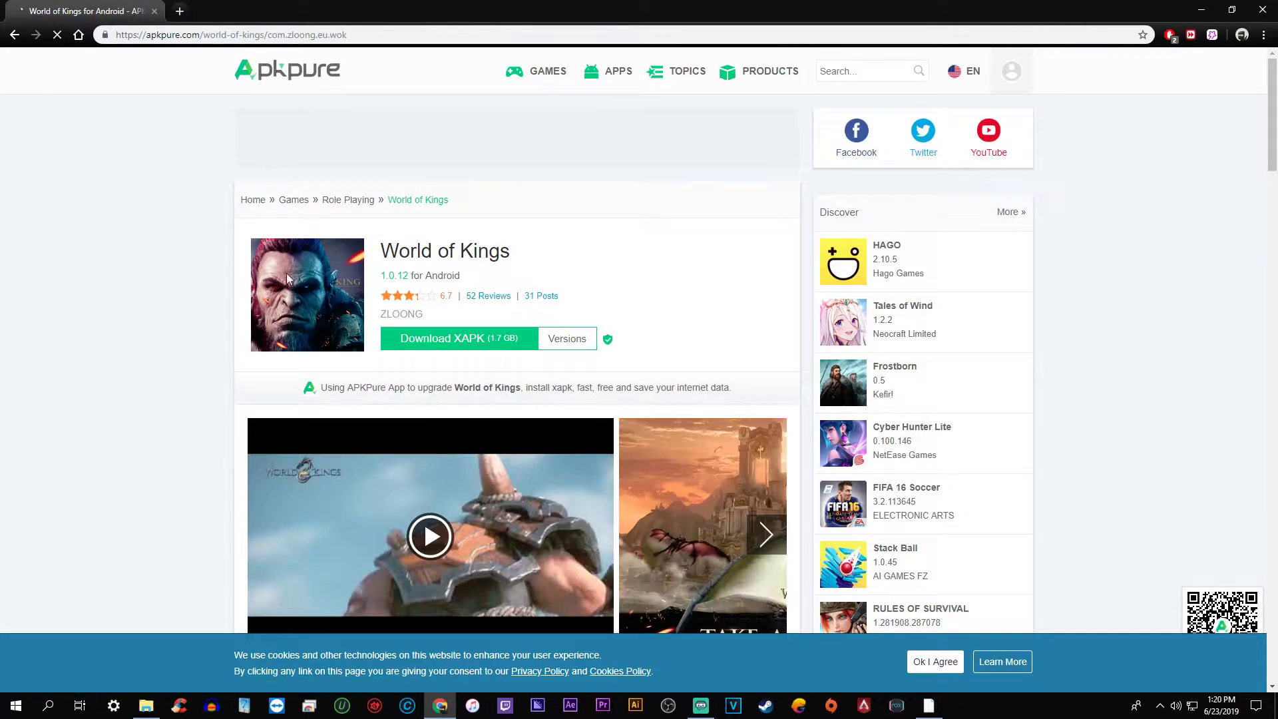
- Download the 85.7 MB V1.0.12 APK of World of Kings from the previous versions and save it
scroll(205, 360, "down", 14)
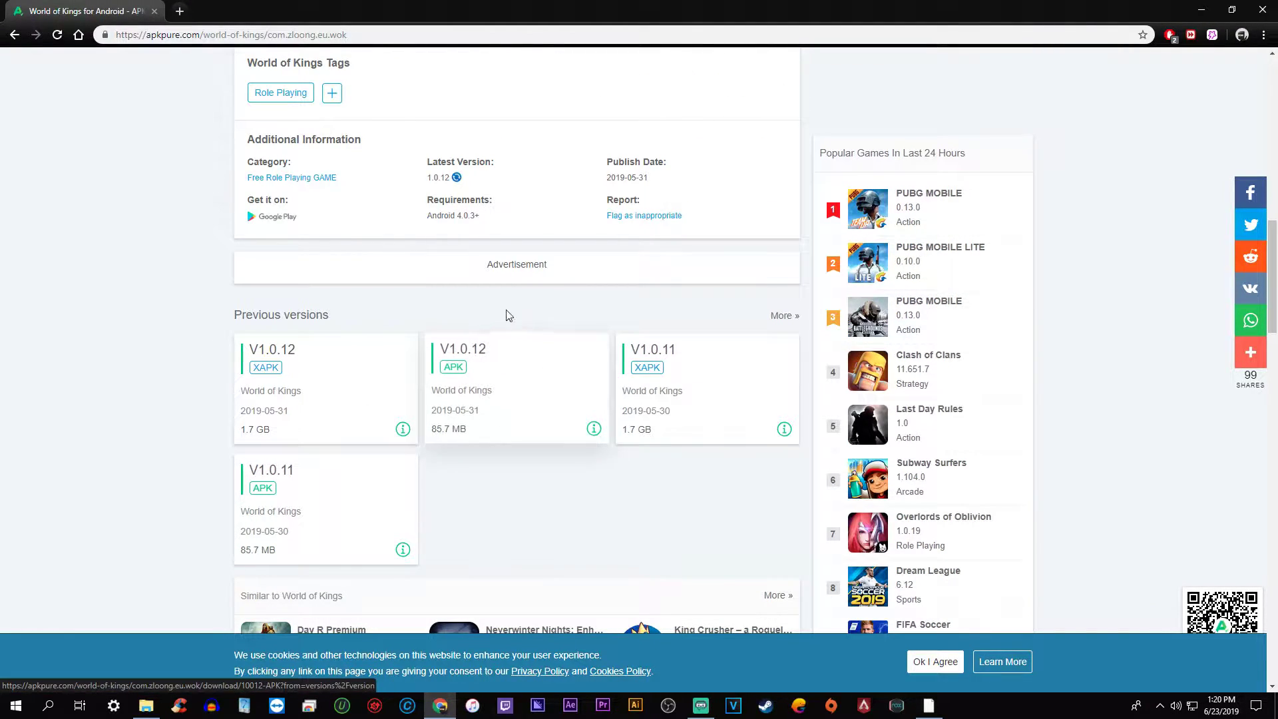
left_click(491, 383)
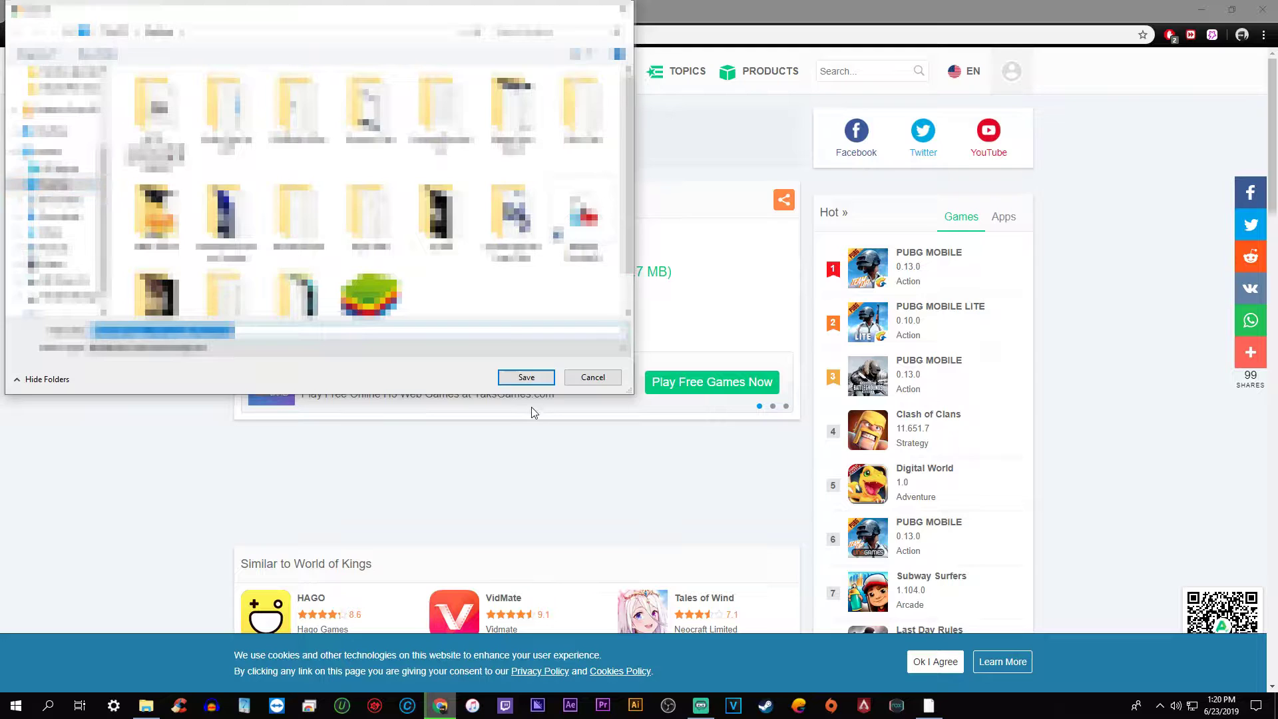
left_click(526, 378)
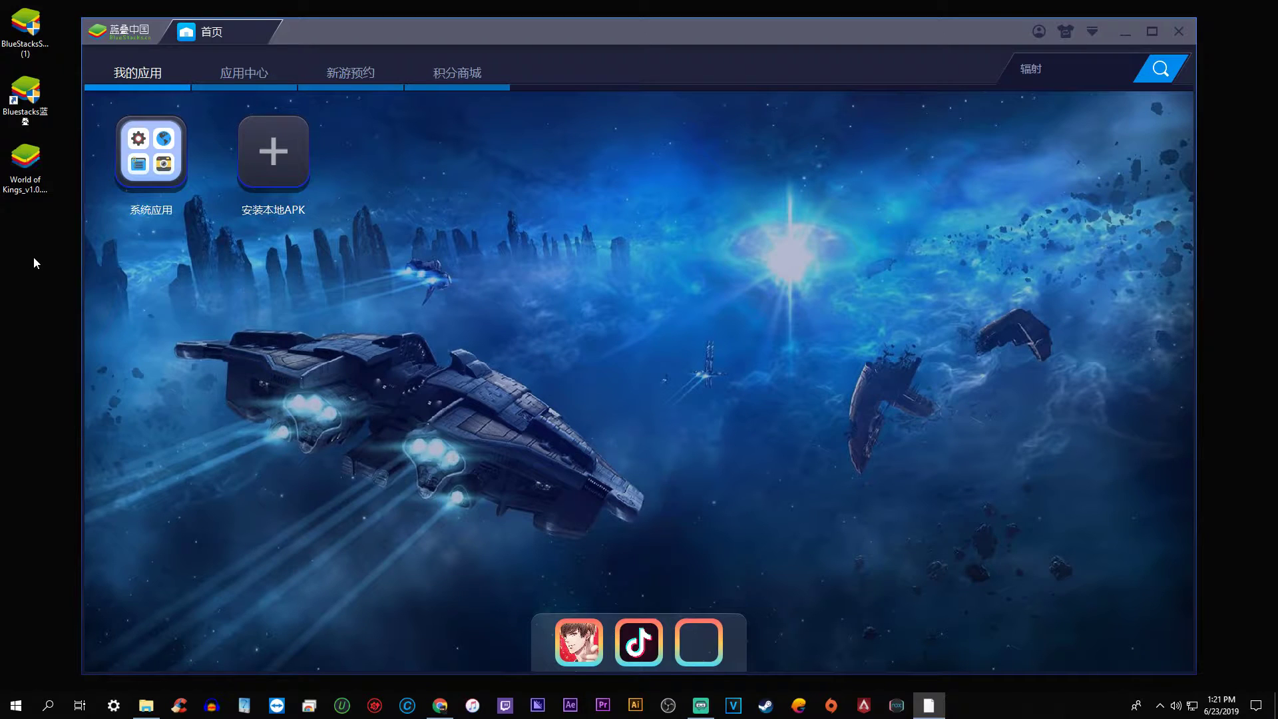
- Install the downloaded World of Kings APK in BlueStacks as a local APK (安装本地APK)
left_click(273, 153)
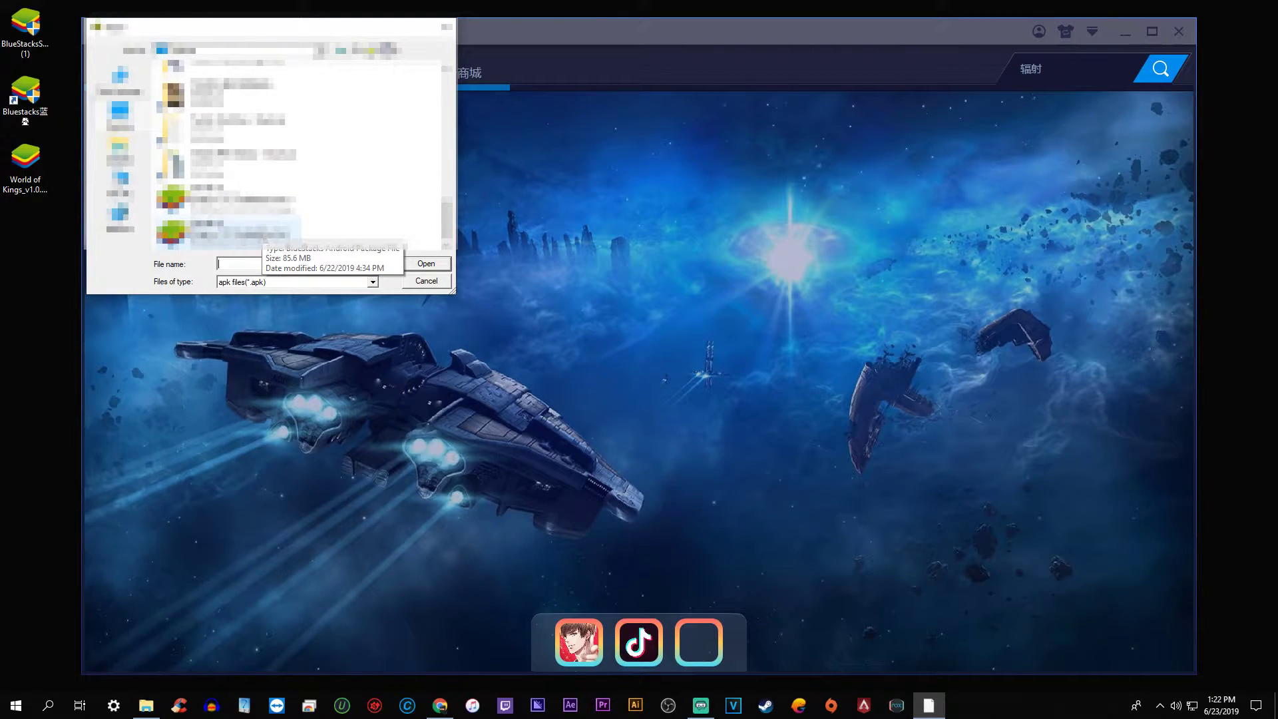
left_click(266, 200)
left_click(426, 265)
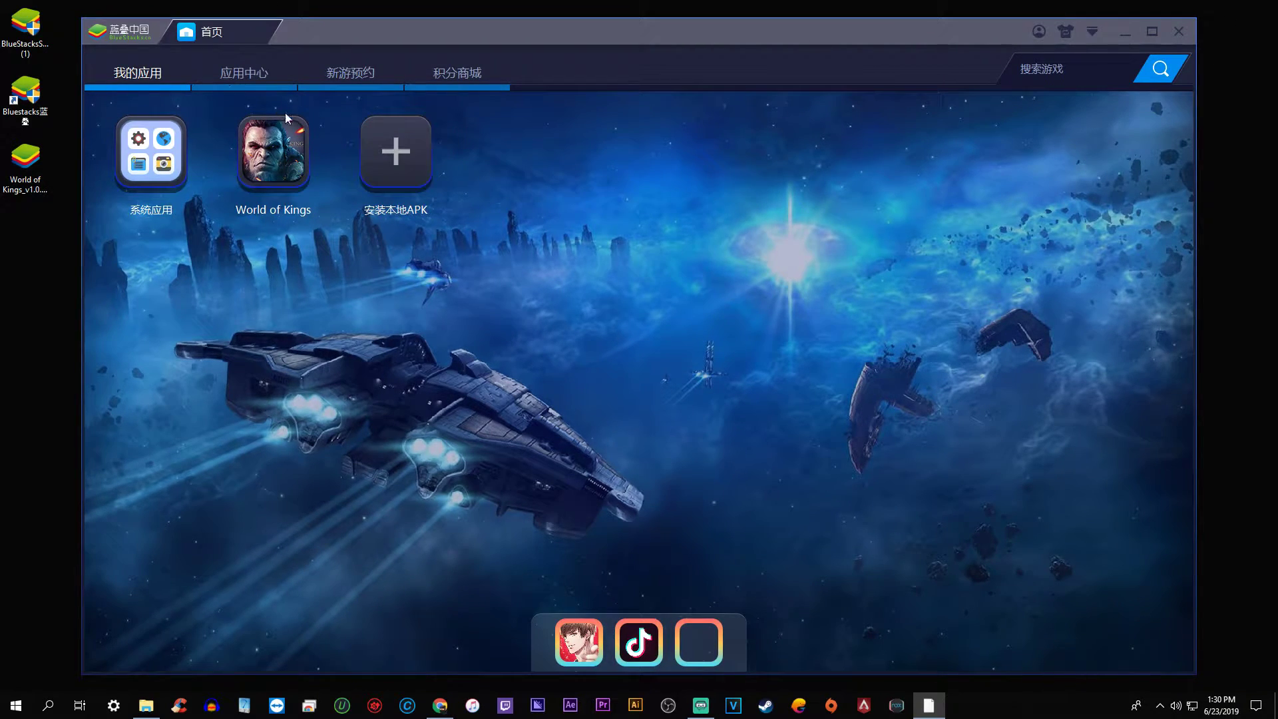
- Add English (United States) to the language preferences in the emulator's Android system settings (设置)
left_click(163, 153)
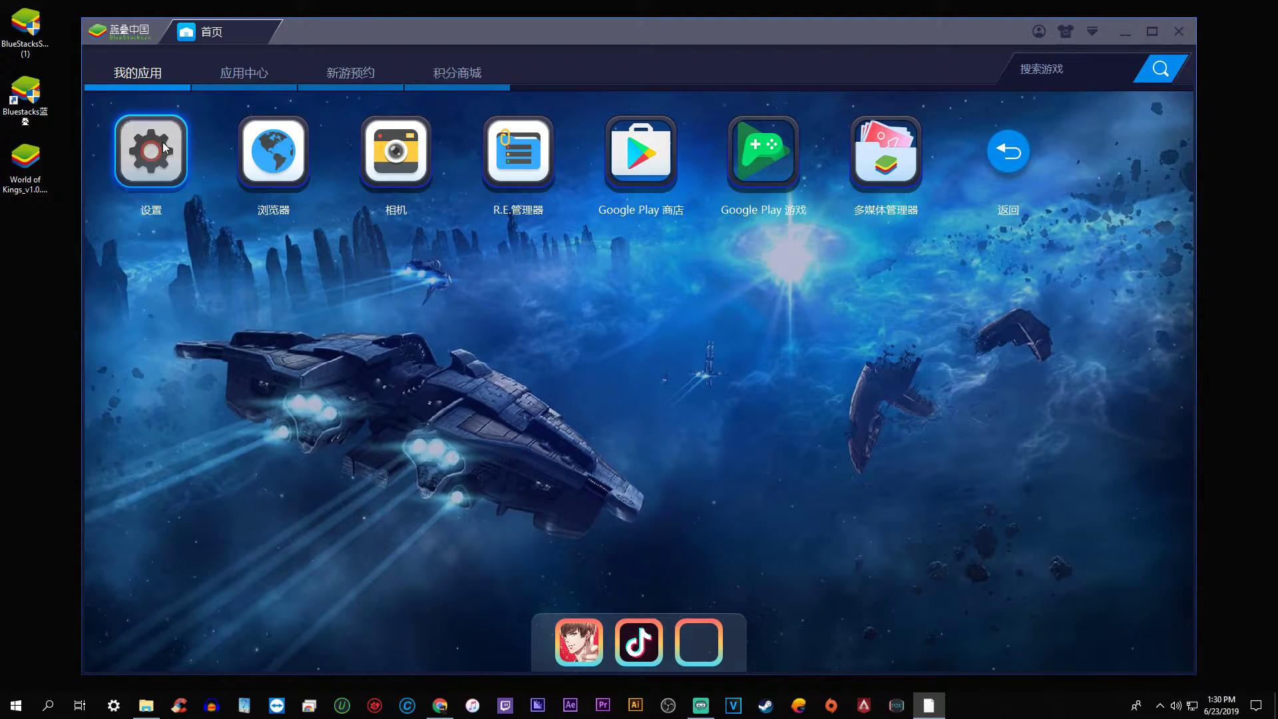
left_click(162, 141)
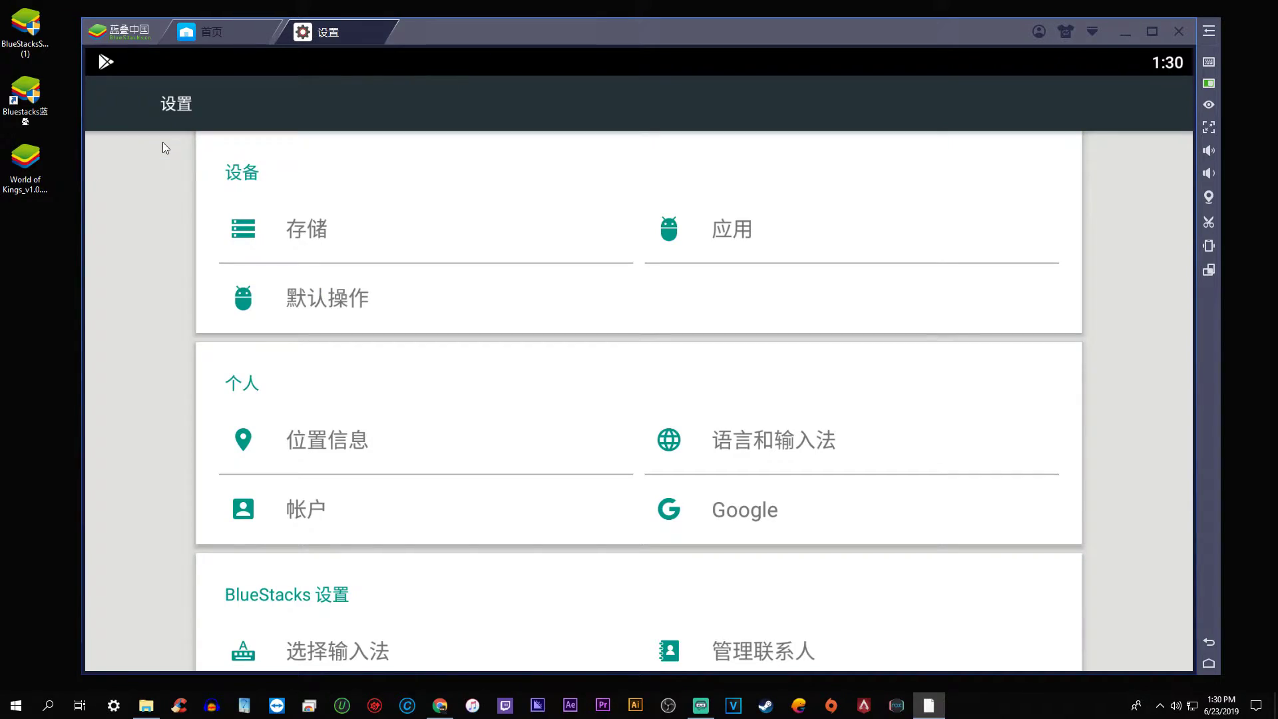
left_click(732, 452)
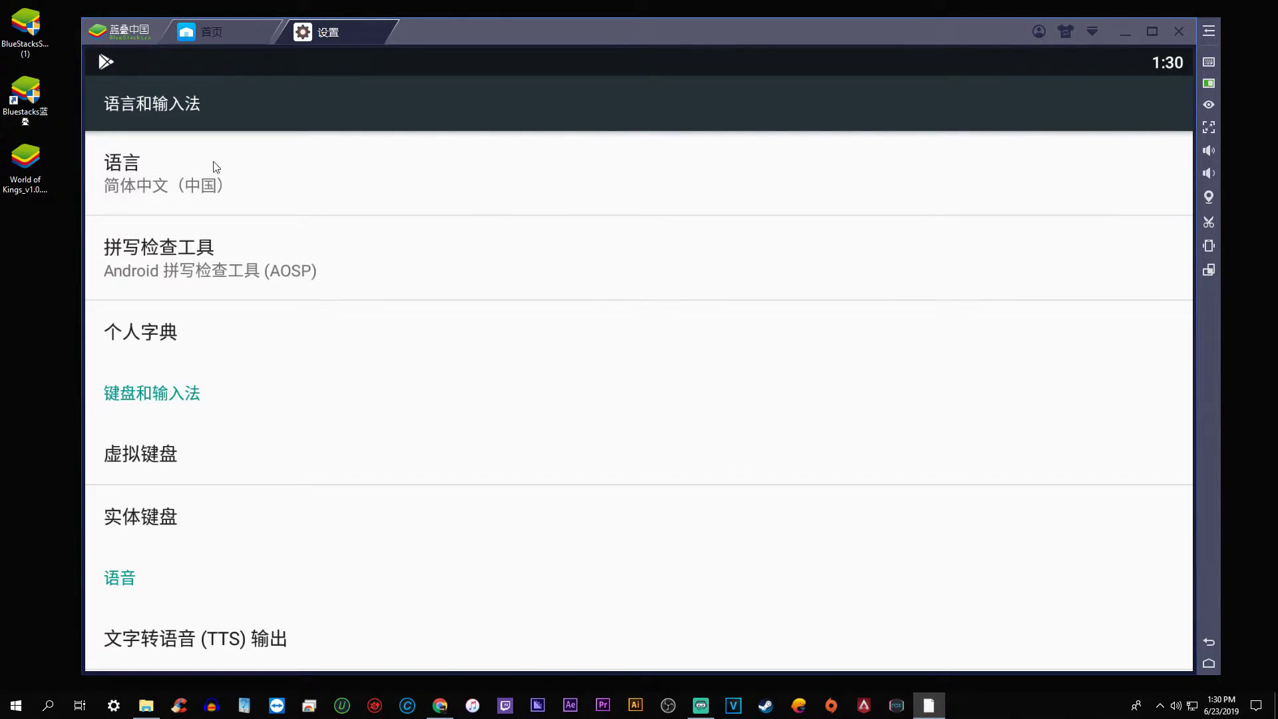
left_click(130, 172)
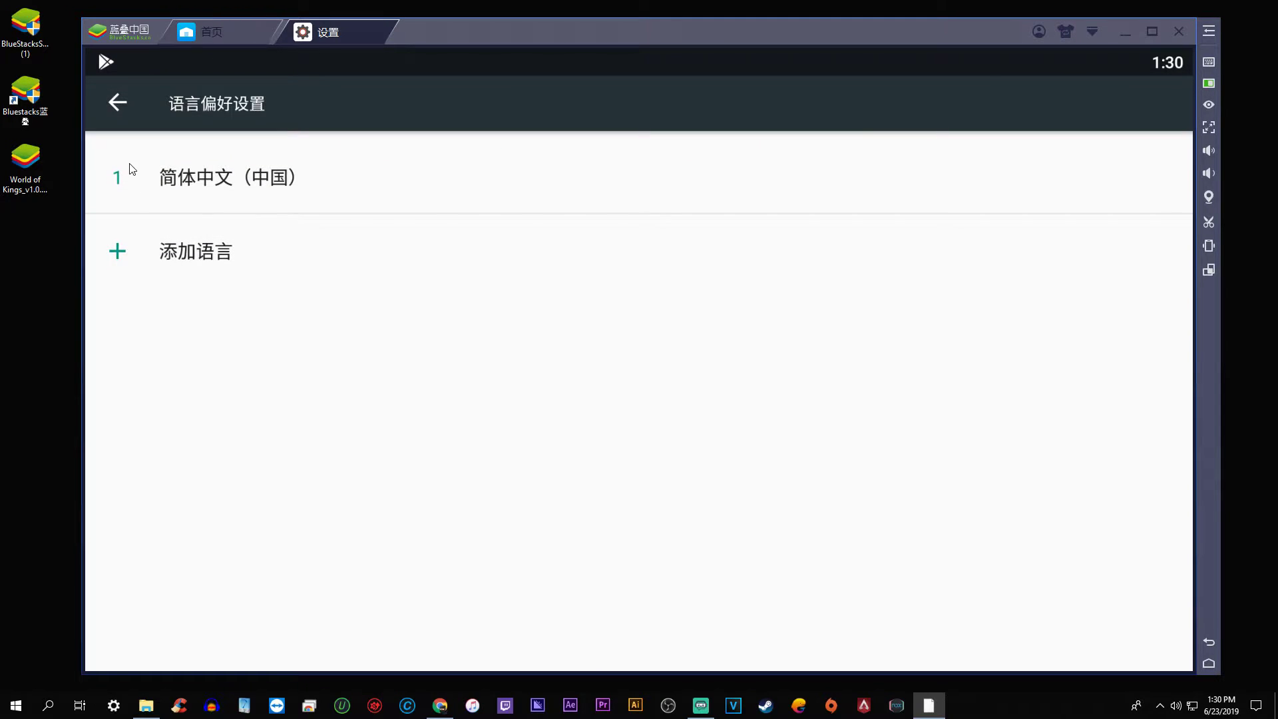
left_click(118, 252)
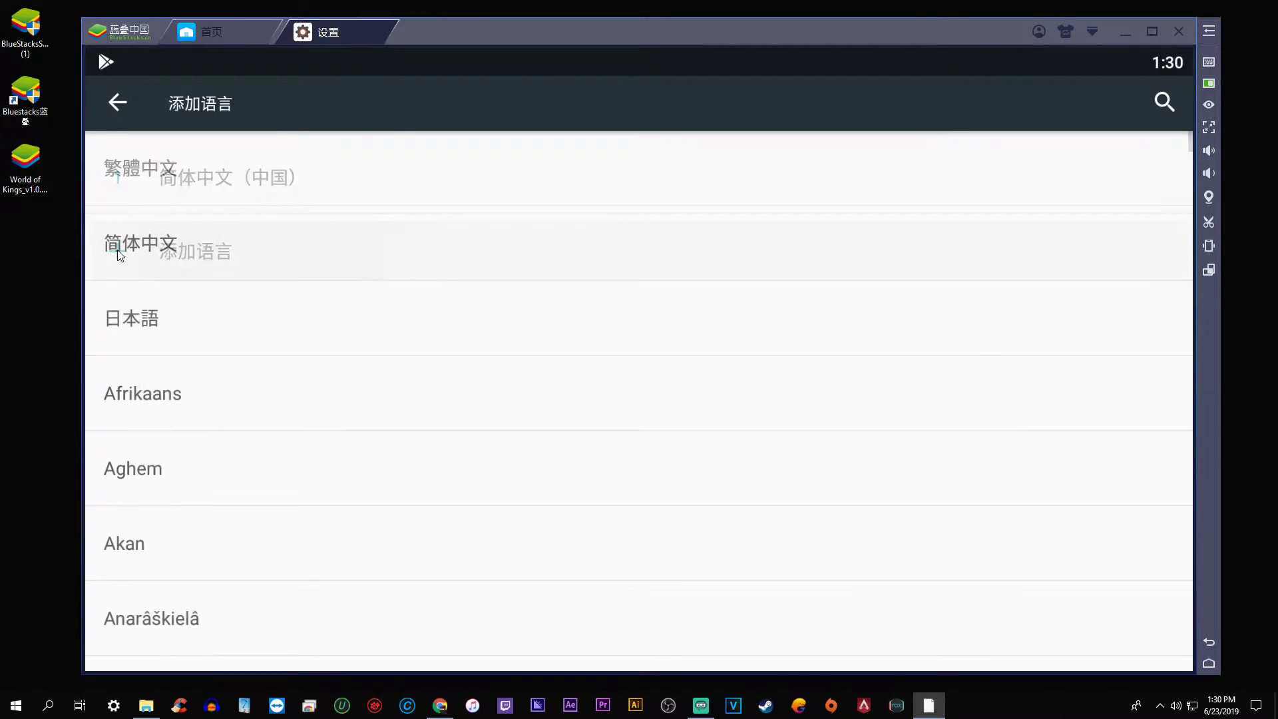
scroll(276, 314, "down", 10)
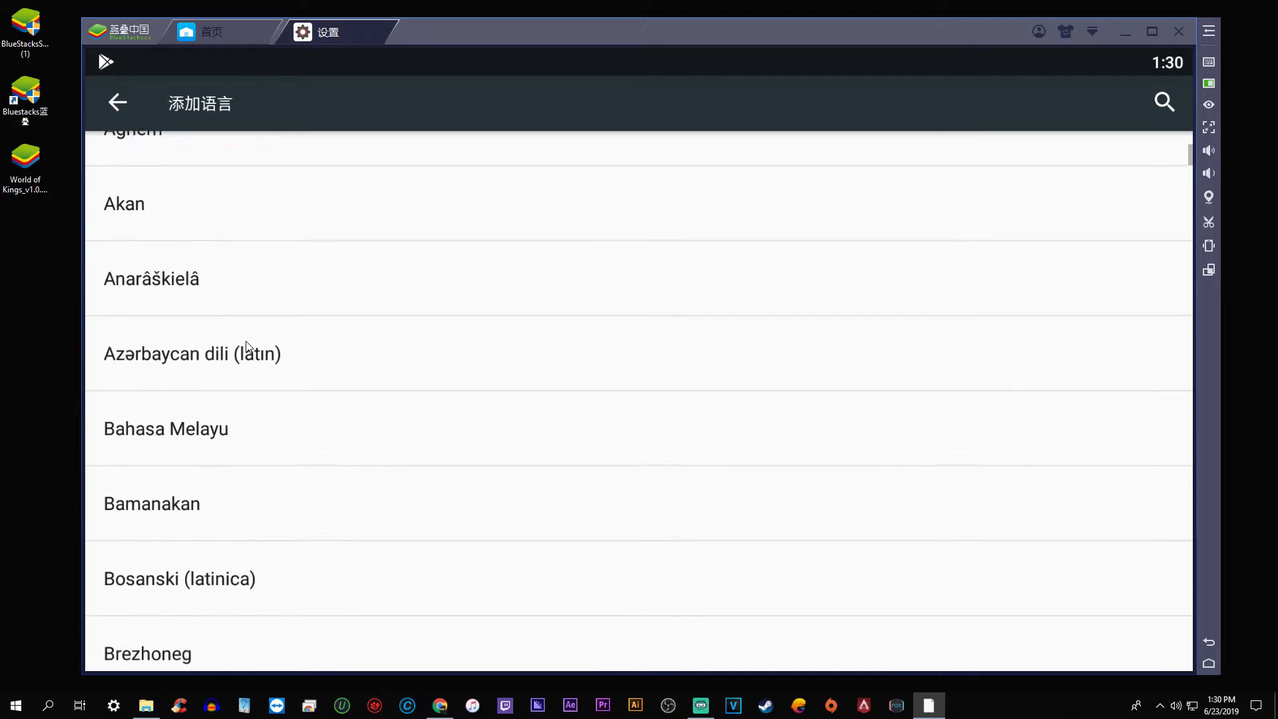
scroll(257, 358, "down", 10)
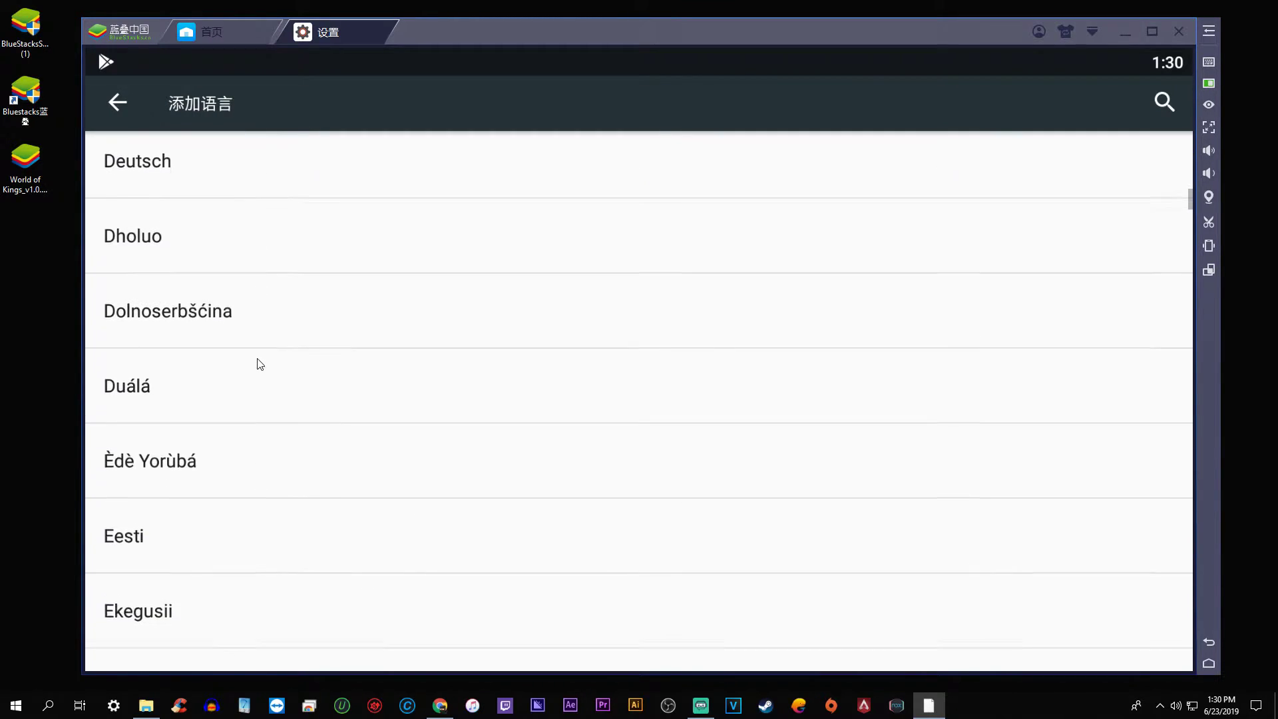
left_click(167, 326)
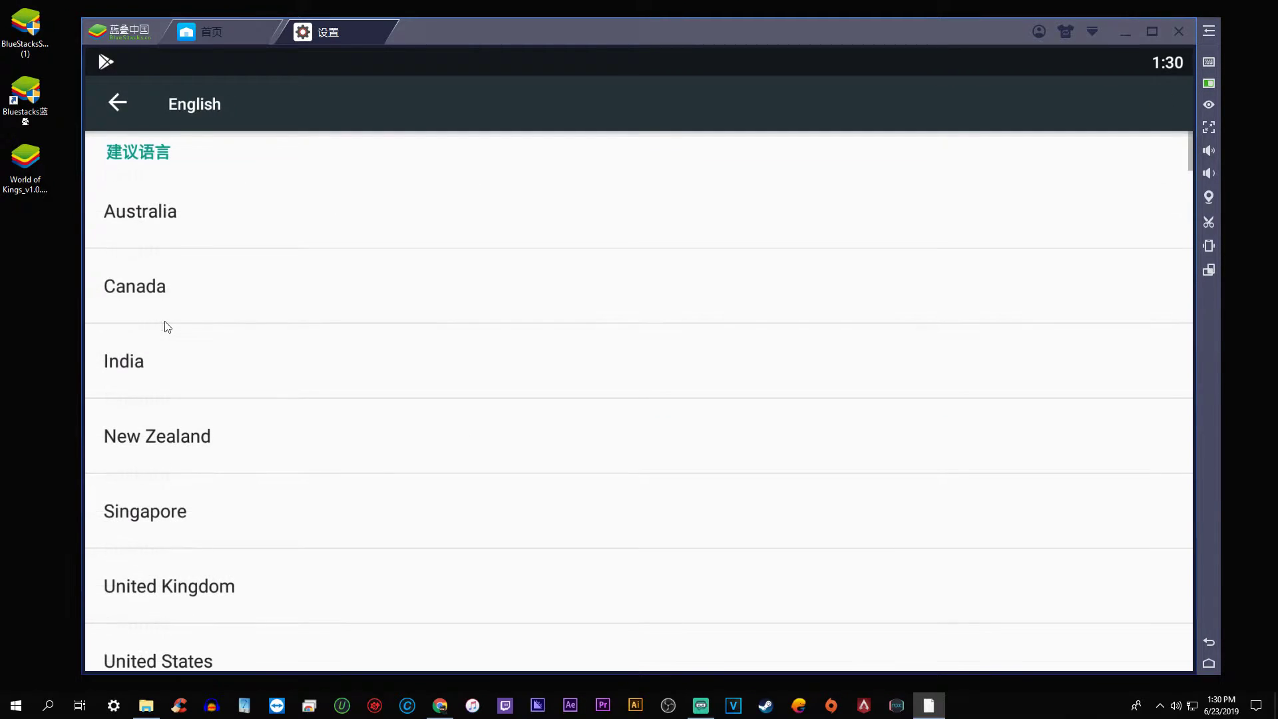
scroll(222, 388, "down", 5)
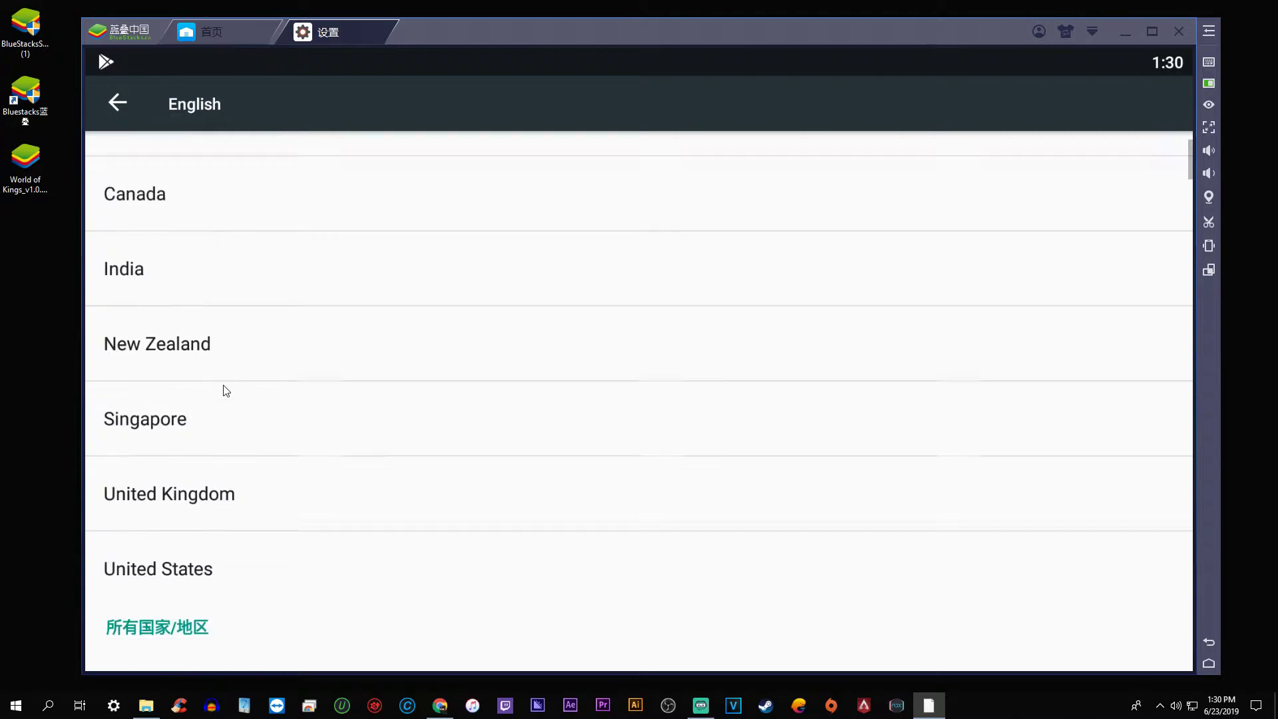
left_click(200, 359)
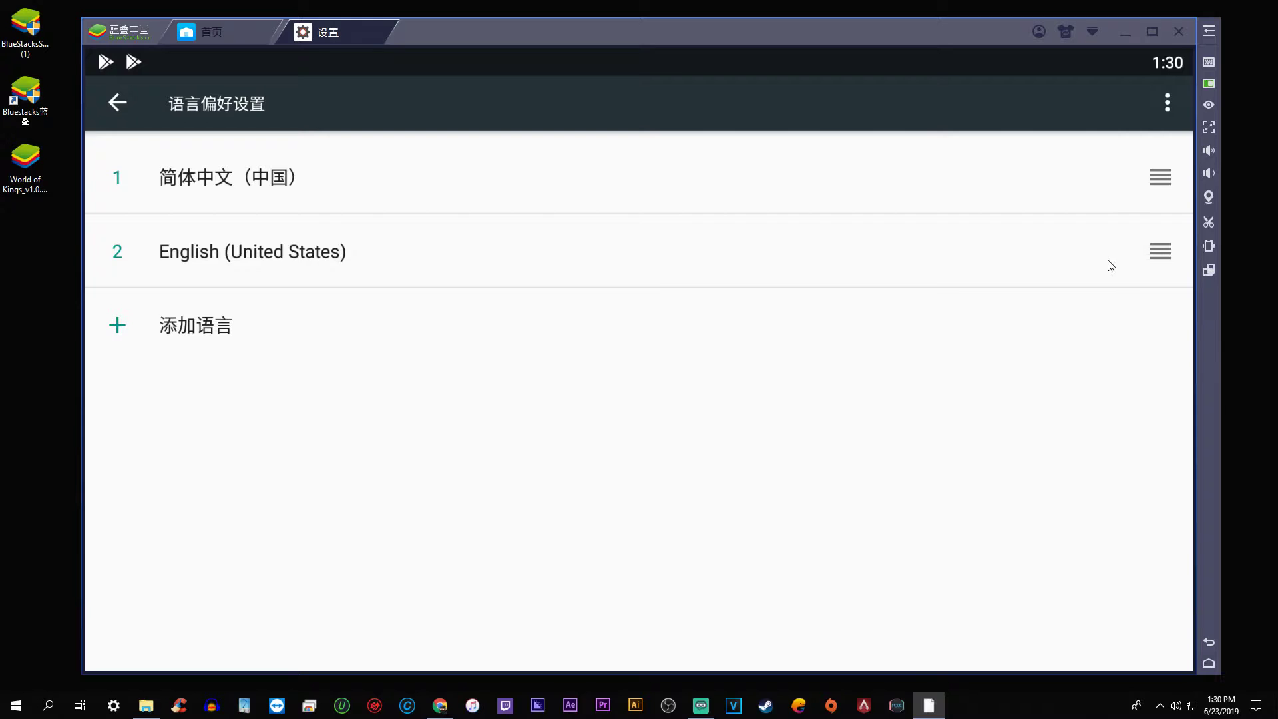
- Move English (United States) to first place in the language preferences and return to the main app list on the home page
left_click_drag(1142, 241, 1150, 163)
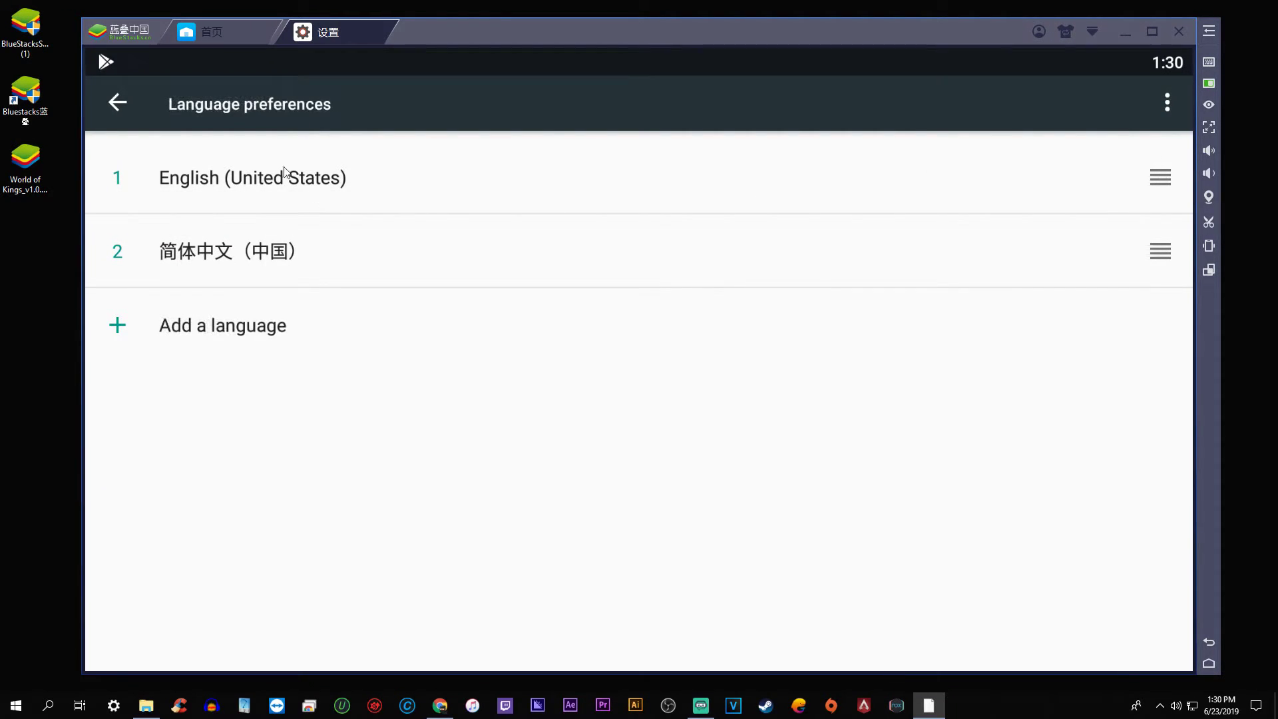
left_click(113, 105)
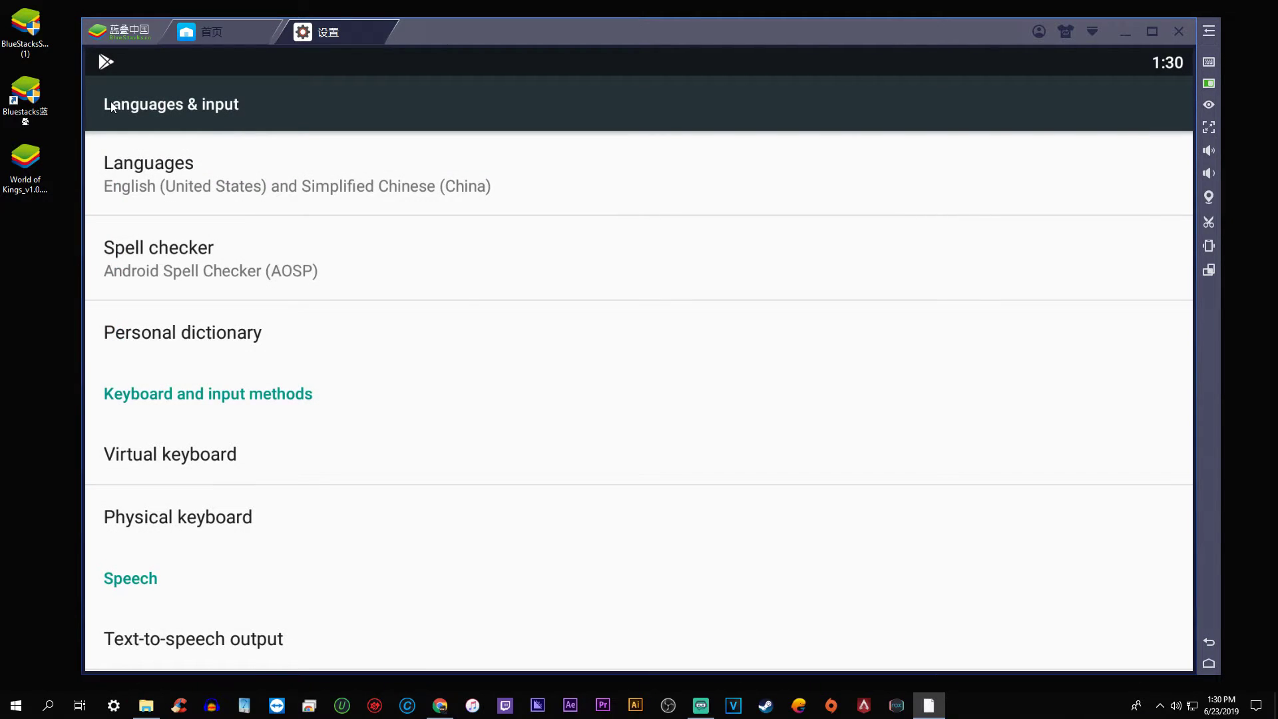
left_click(214, 34)
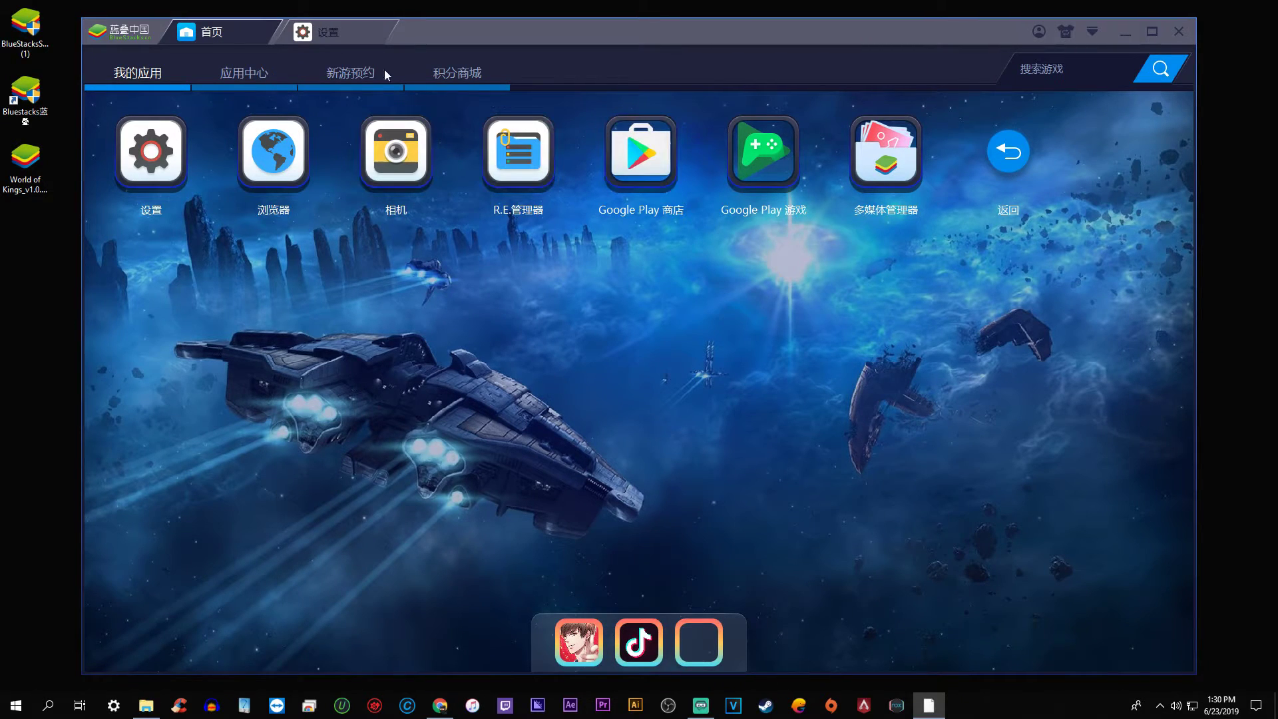
left_click(1016, 164)
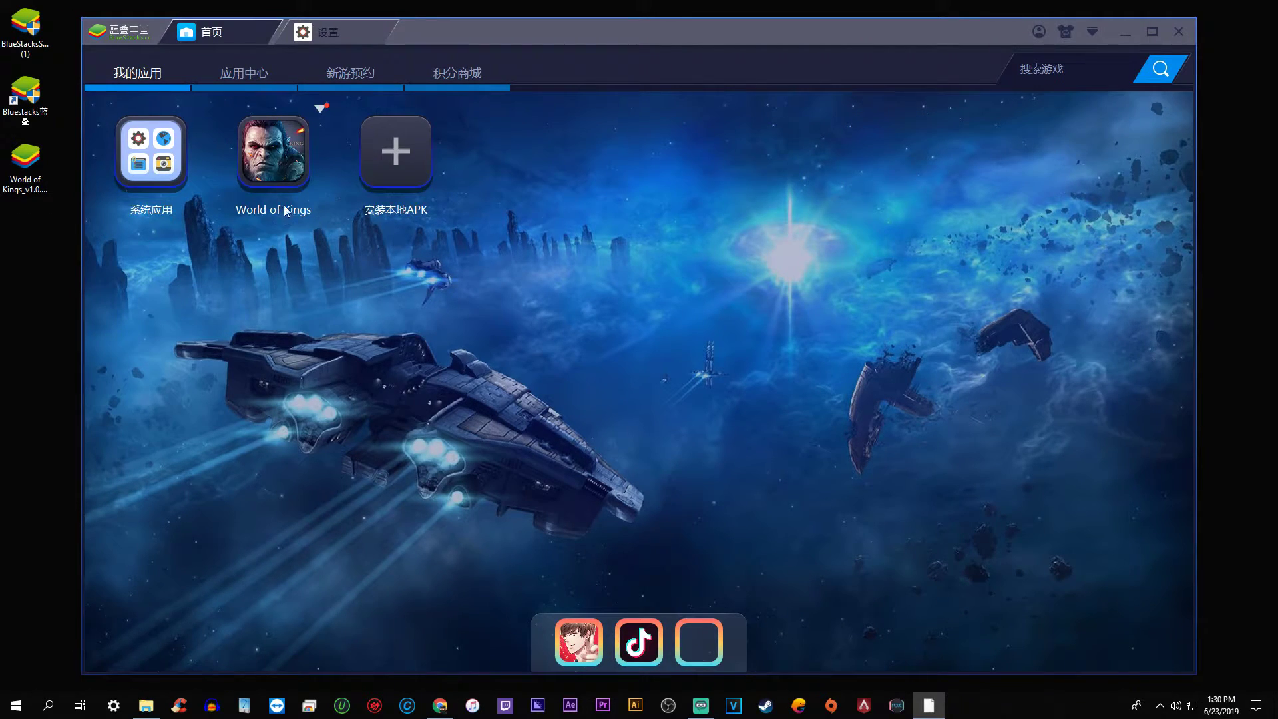
- Launch World of Kings, accept the required 29.55 M update and choose English as the game language
left_click(266, 152)
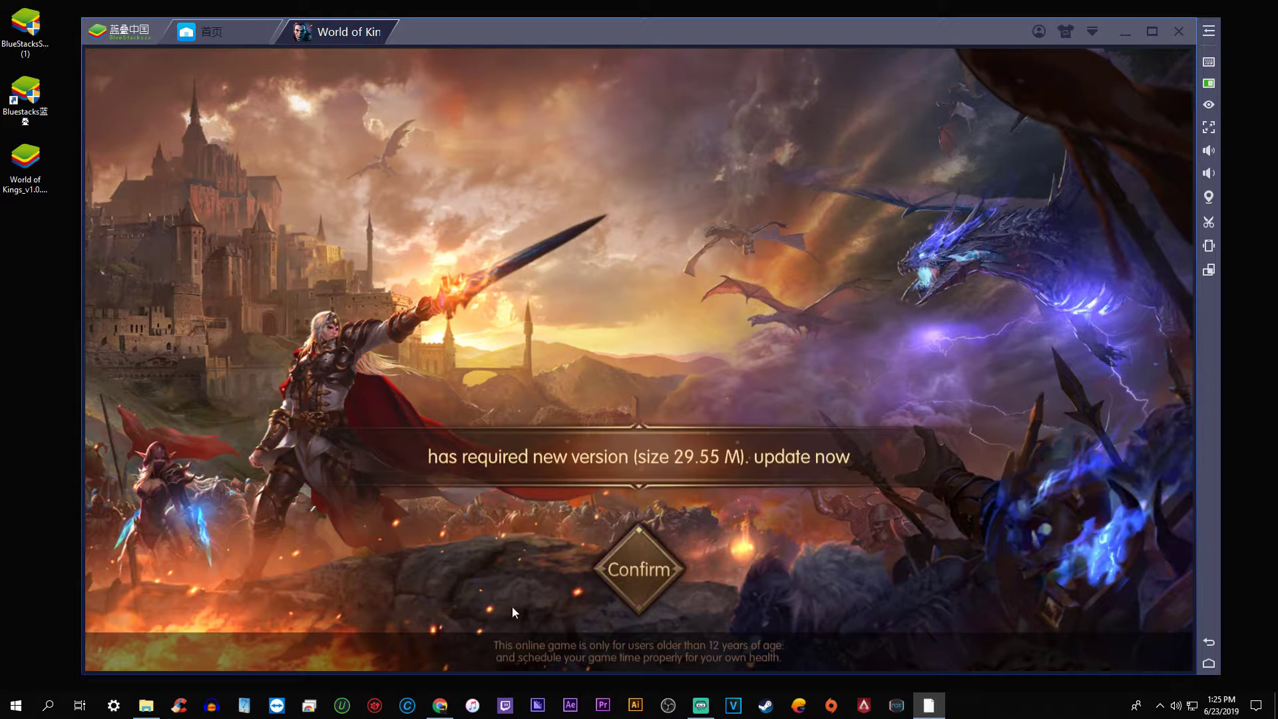
left_click(659, 570)
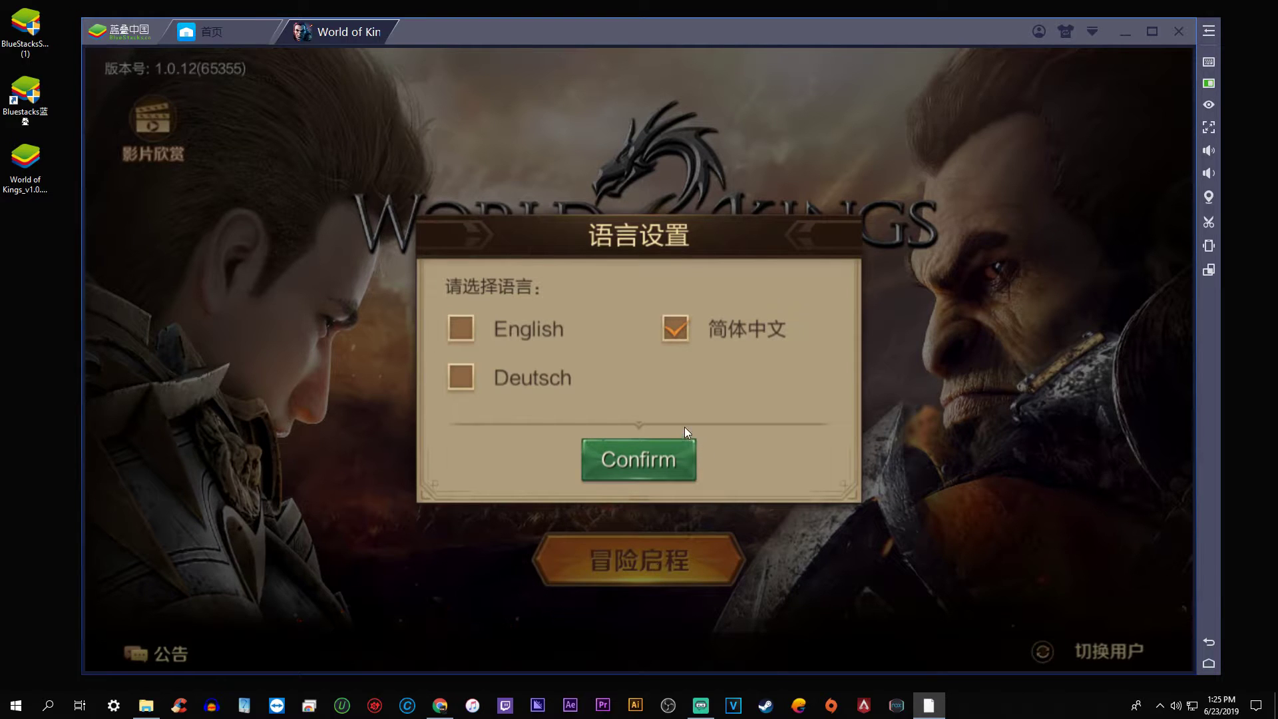
left_click(455, 322)
left_click(638, 461)
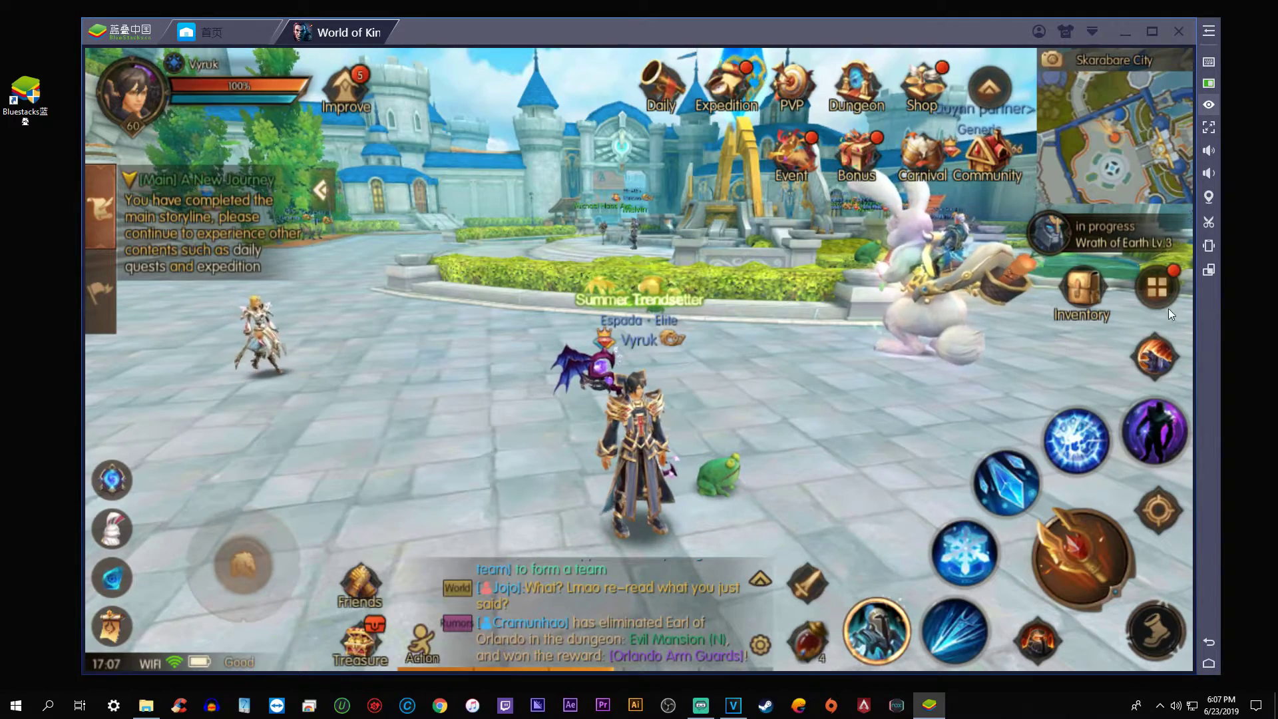
- In the game's Graphics&Display system settings, set the resolution to Ultimate and enable High Frame
left_click(1157, 287)
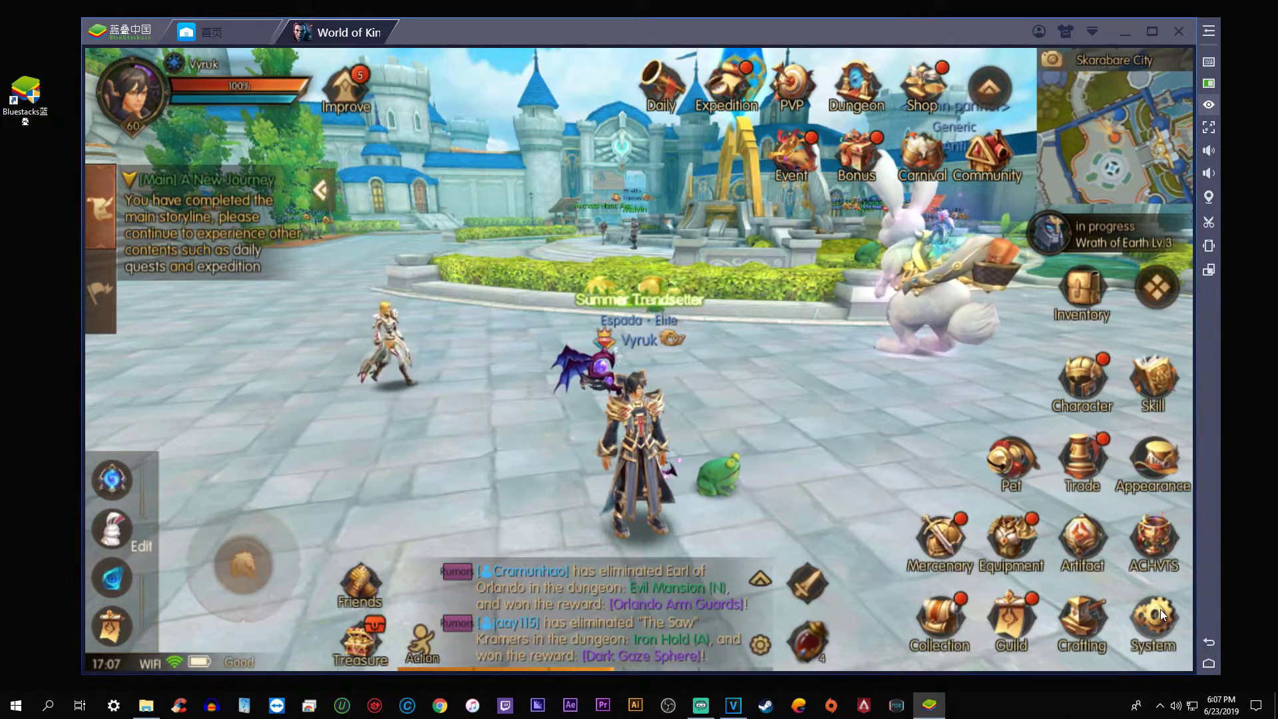
left_click(1160, 609)
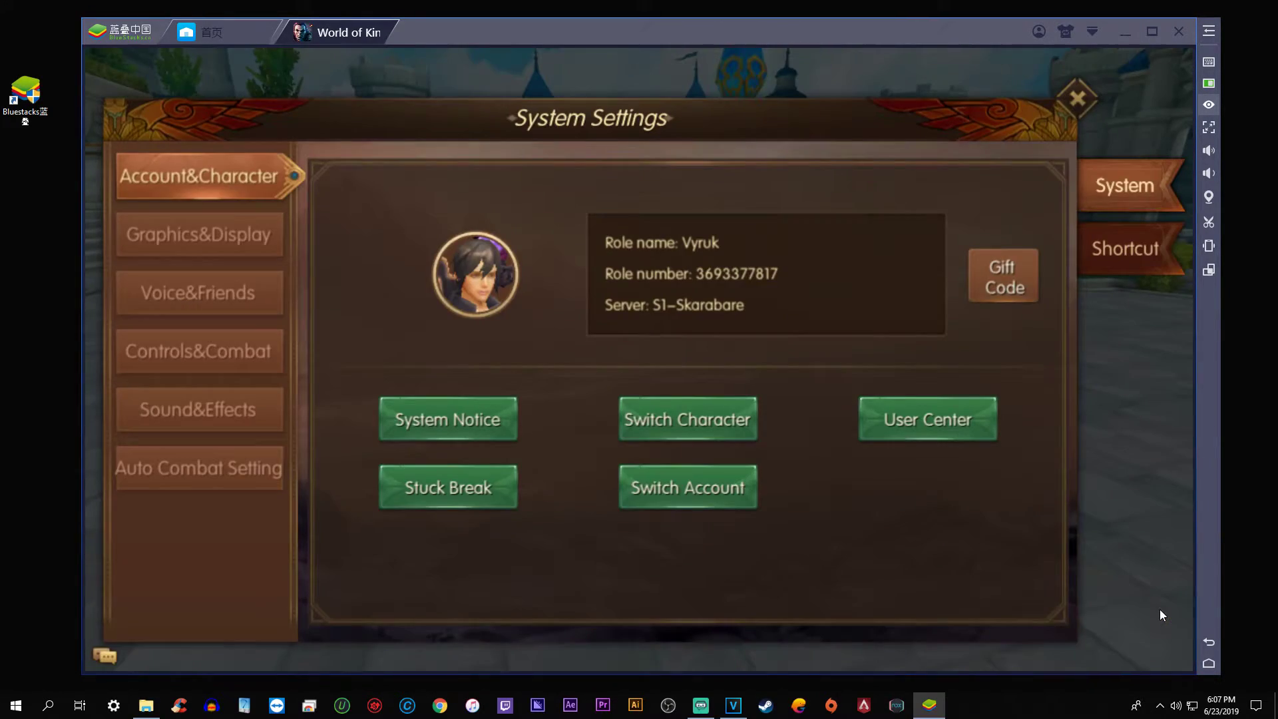
left_click(204, 237)
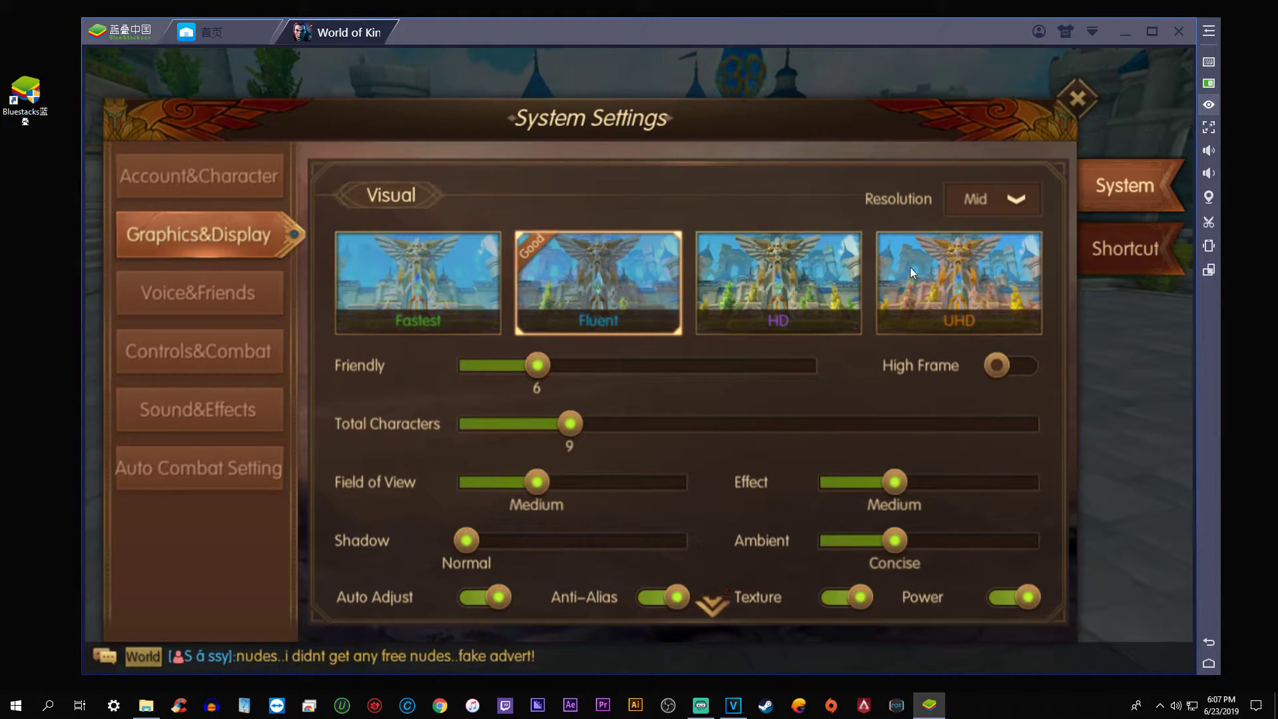
left_click(1013, 198)
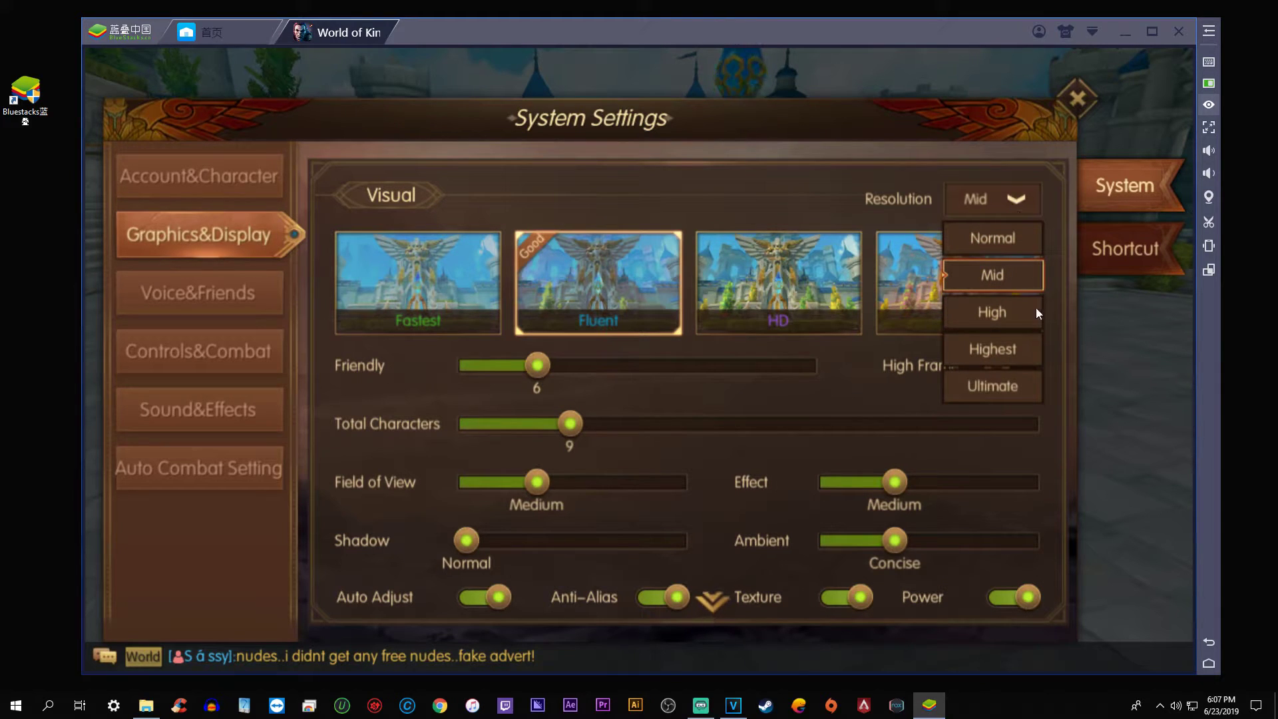
left_click(1023, 386)
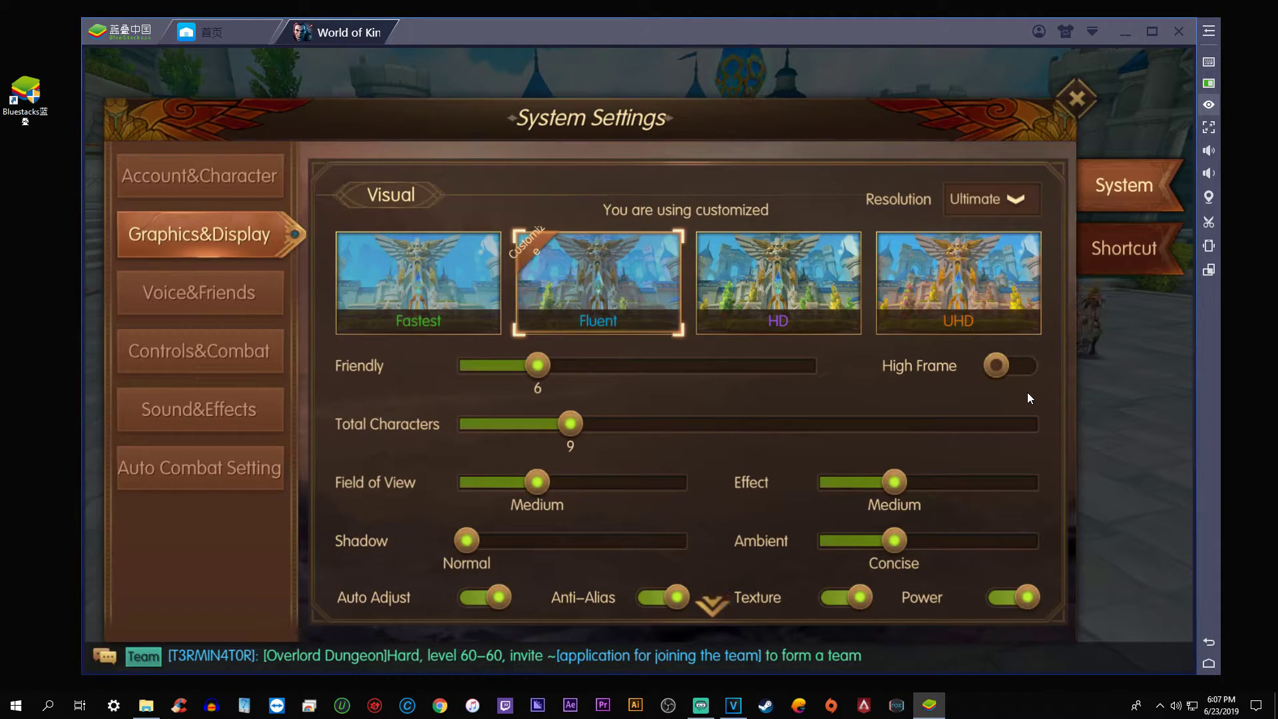
left_click(1000, 366)
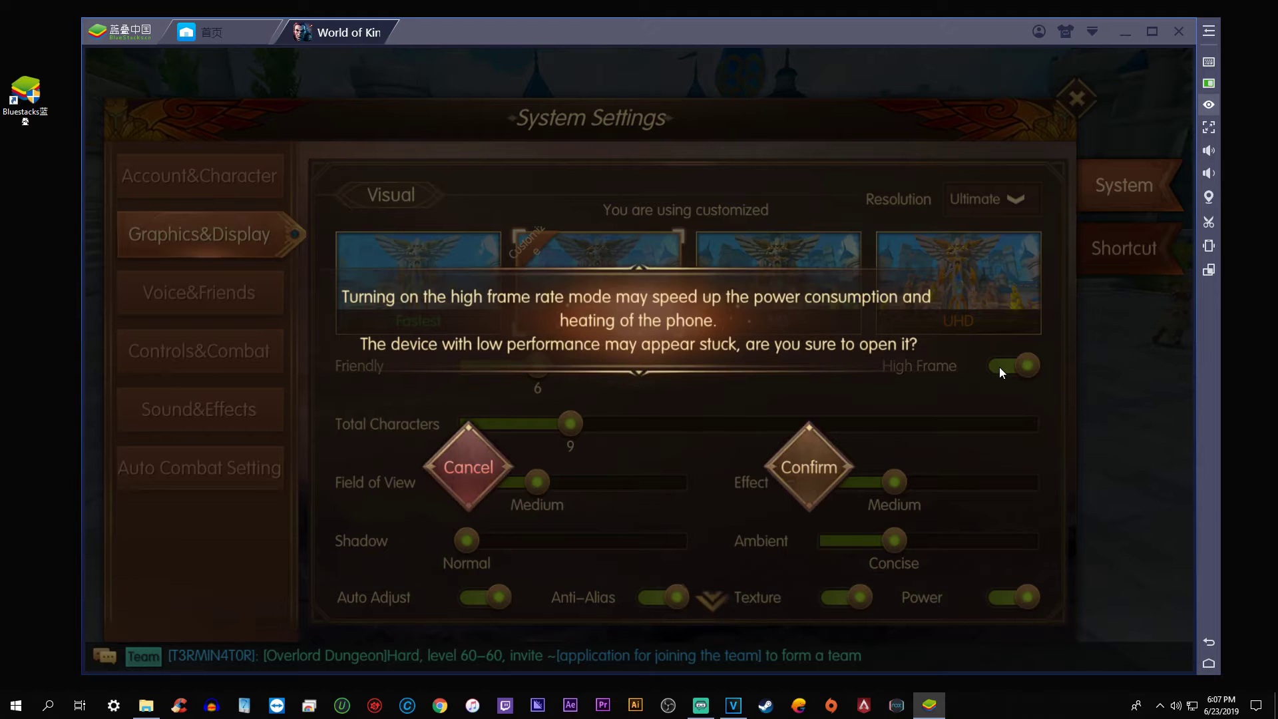
left_click(797, 462)
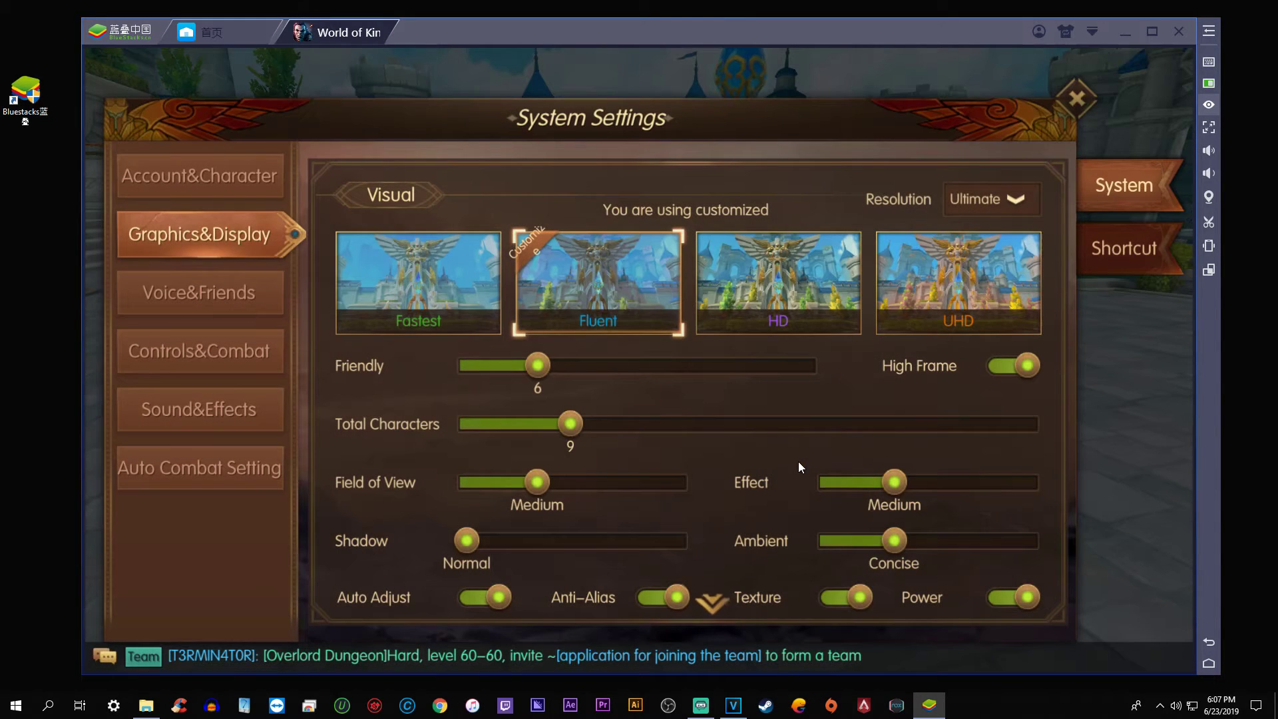
- Set Total Characters to 20, Field of View and Effect to Superhigh, and Ambient to N/A, keeping Anti-Alias and Texture on
left_click_drag(570, 424, 729, 427)
left_click_drag(542, 484, 744, 487)
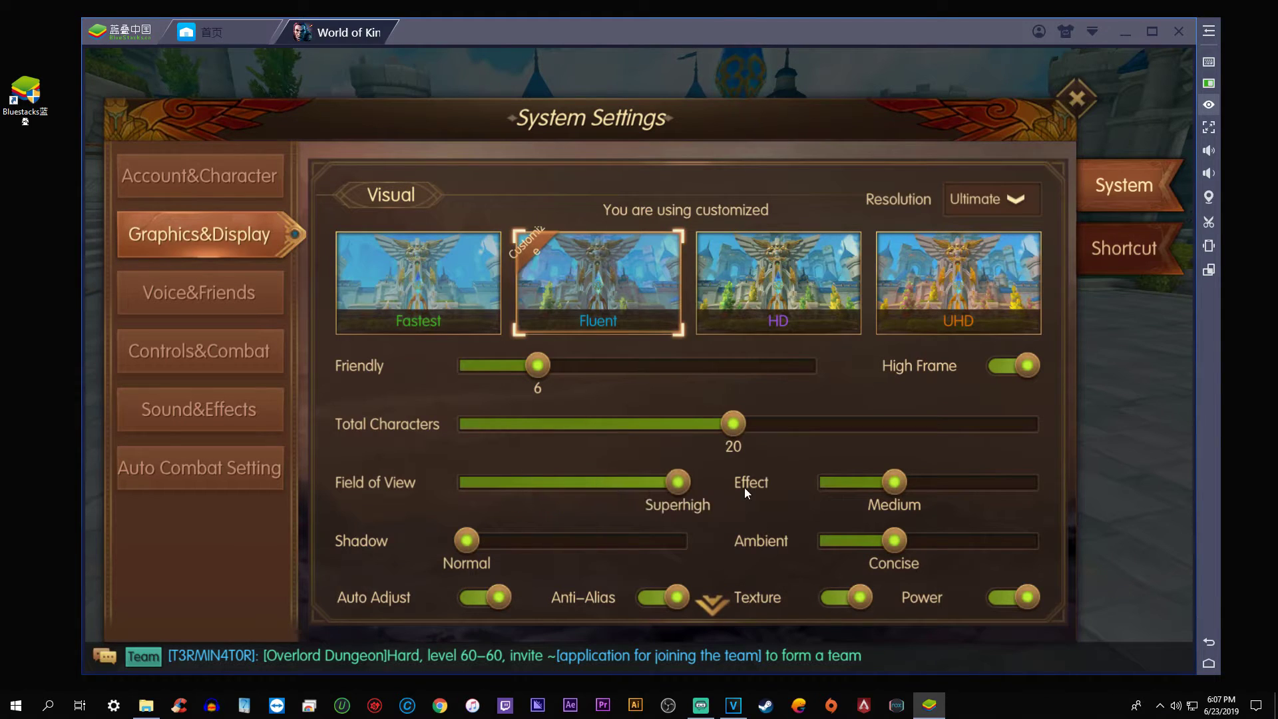
left_click_drag(901, 479, 1059, 486)
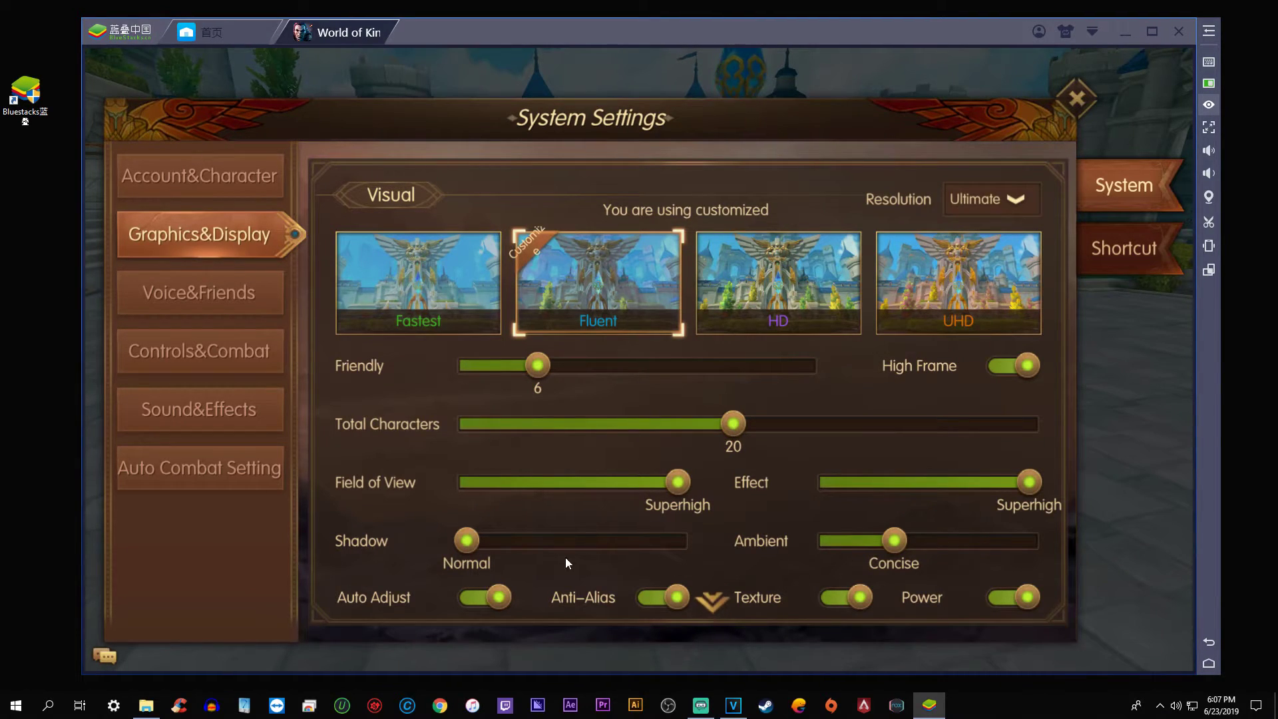
left_click_drag(905, 538, 745, 546)
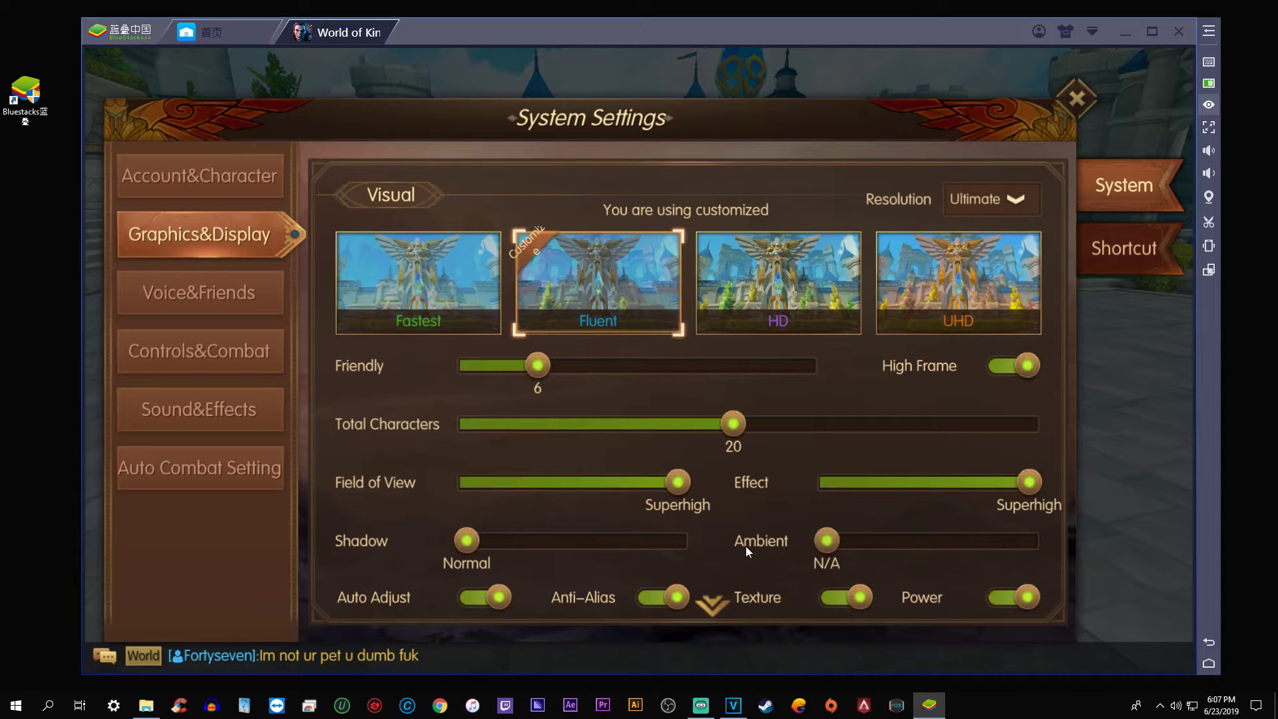
left_click(669, 594)
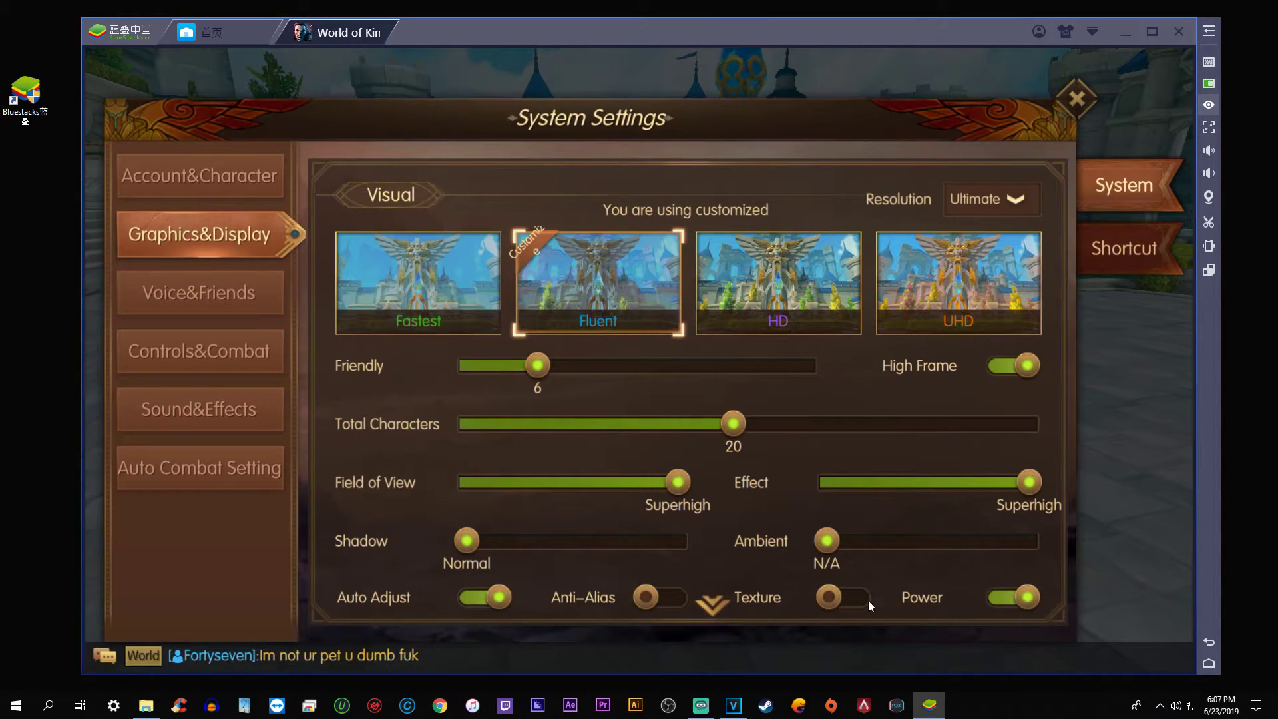
left_click(642, 595)
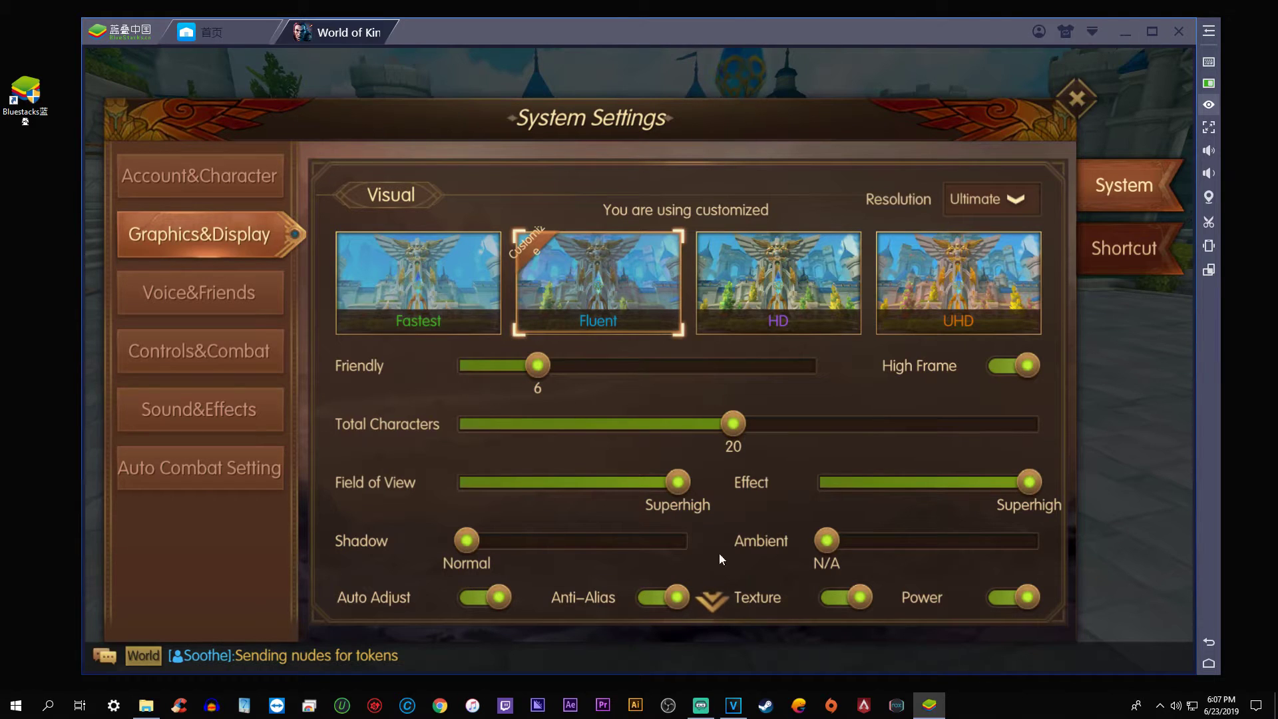
- Review the remaining display options and the voice, controls, sound and auto combat settings, and close the system settings
left_click_drag(784, 577, 748, 160)
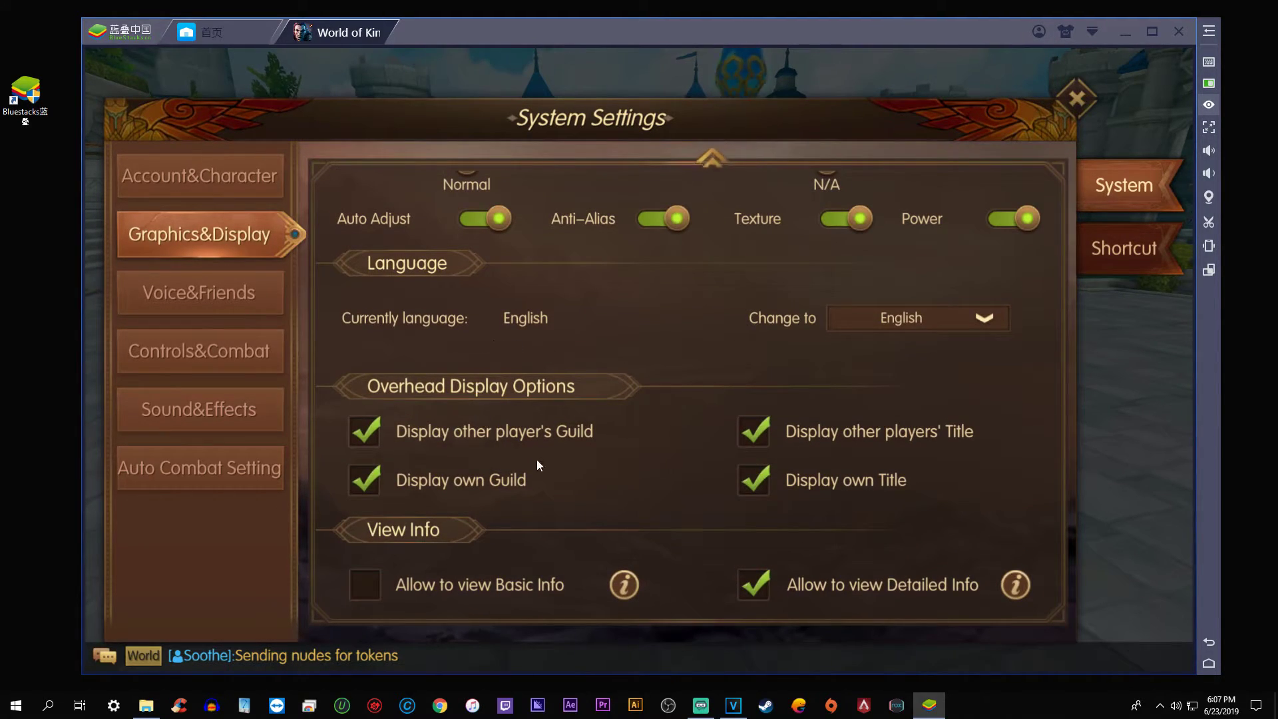
left_click(225, 290)
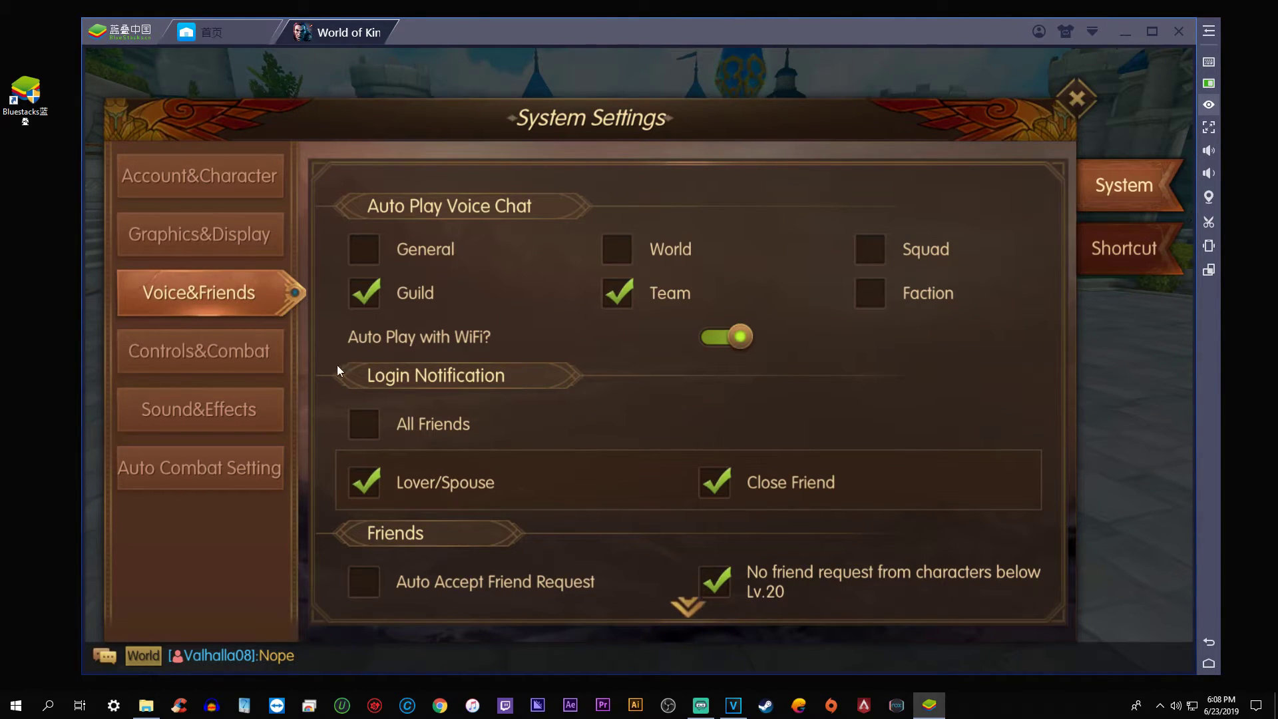
left_click(220, 345)
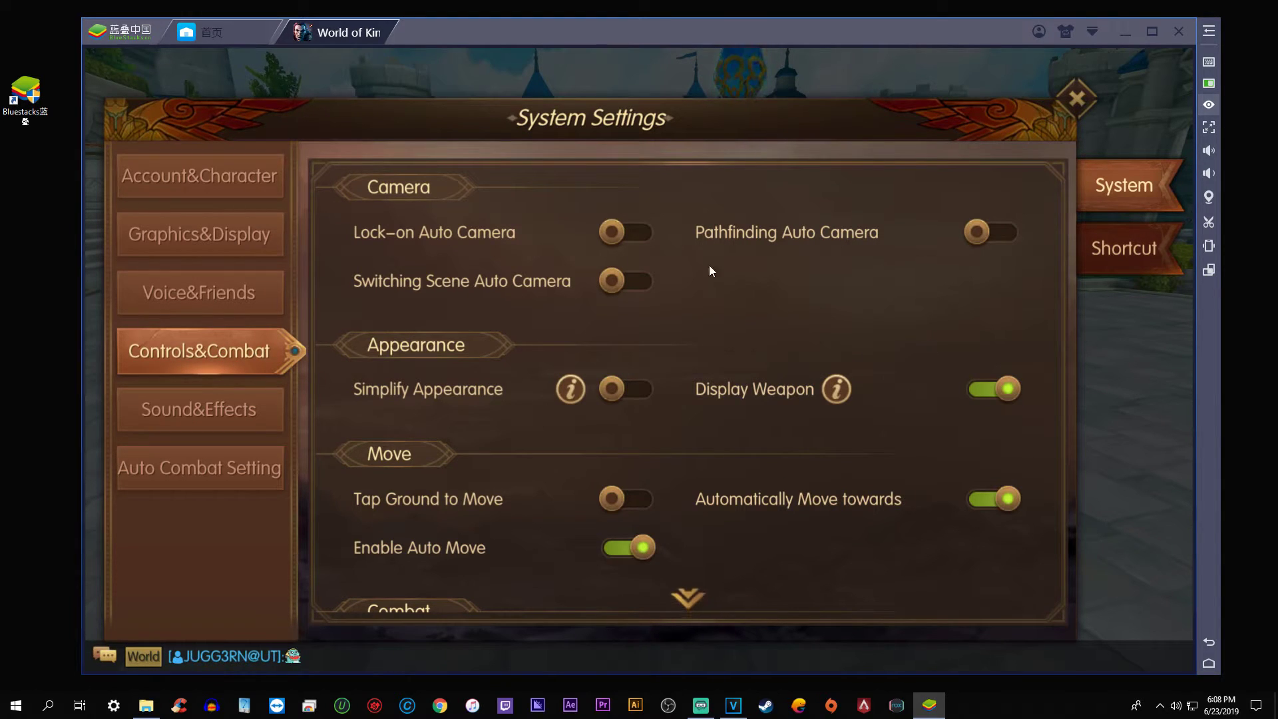
left_click_drag(690, 547, 671, 334)
left_click(192, 407)
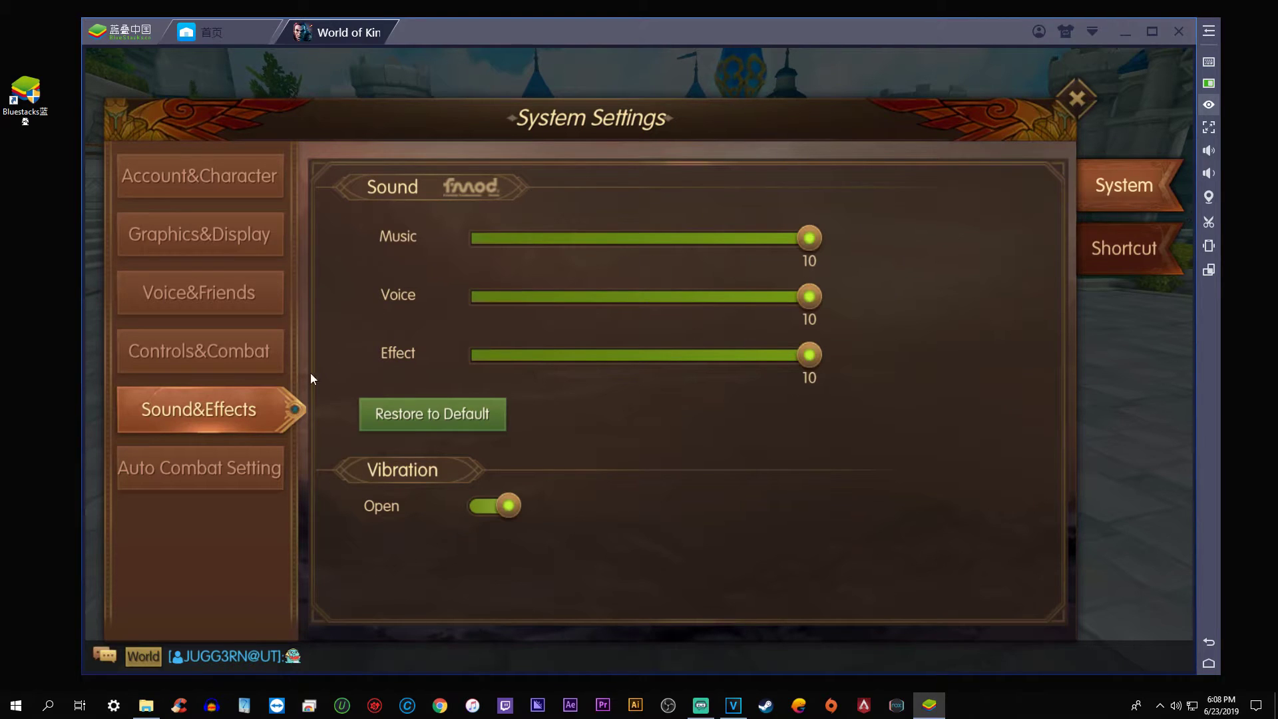
left_click(205, 474)
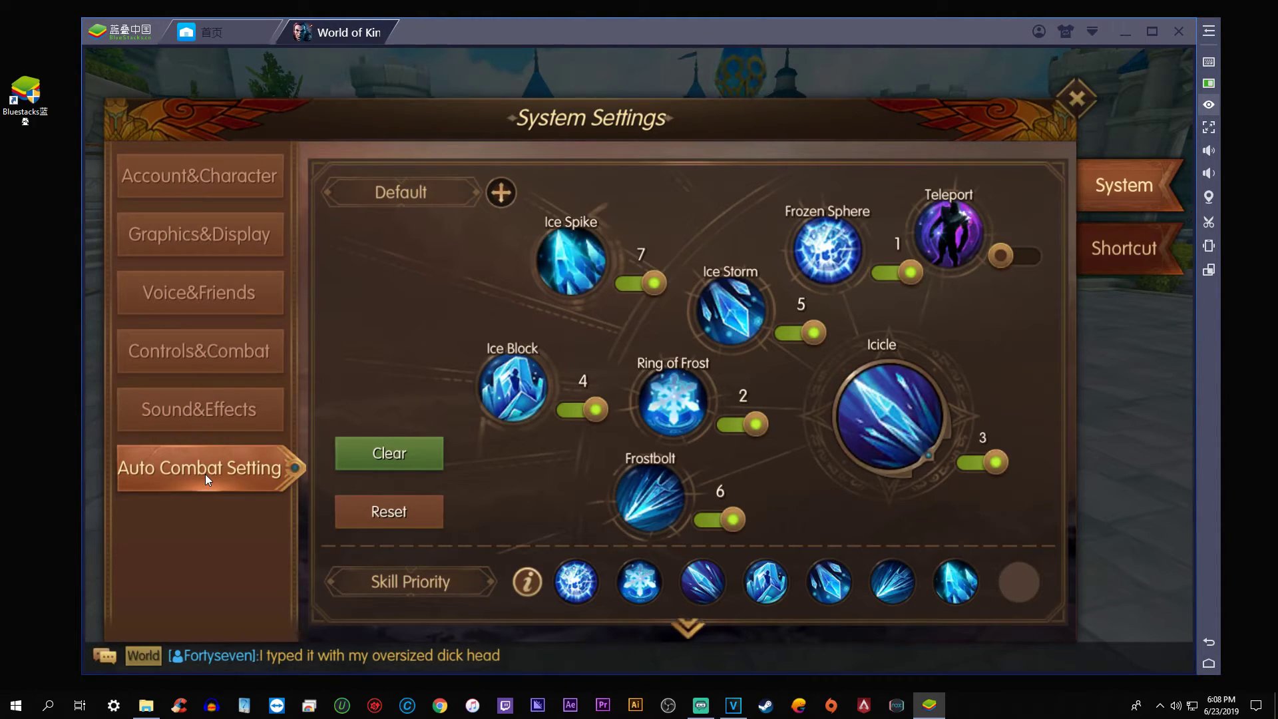
left_click(1075, 98)
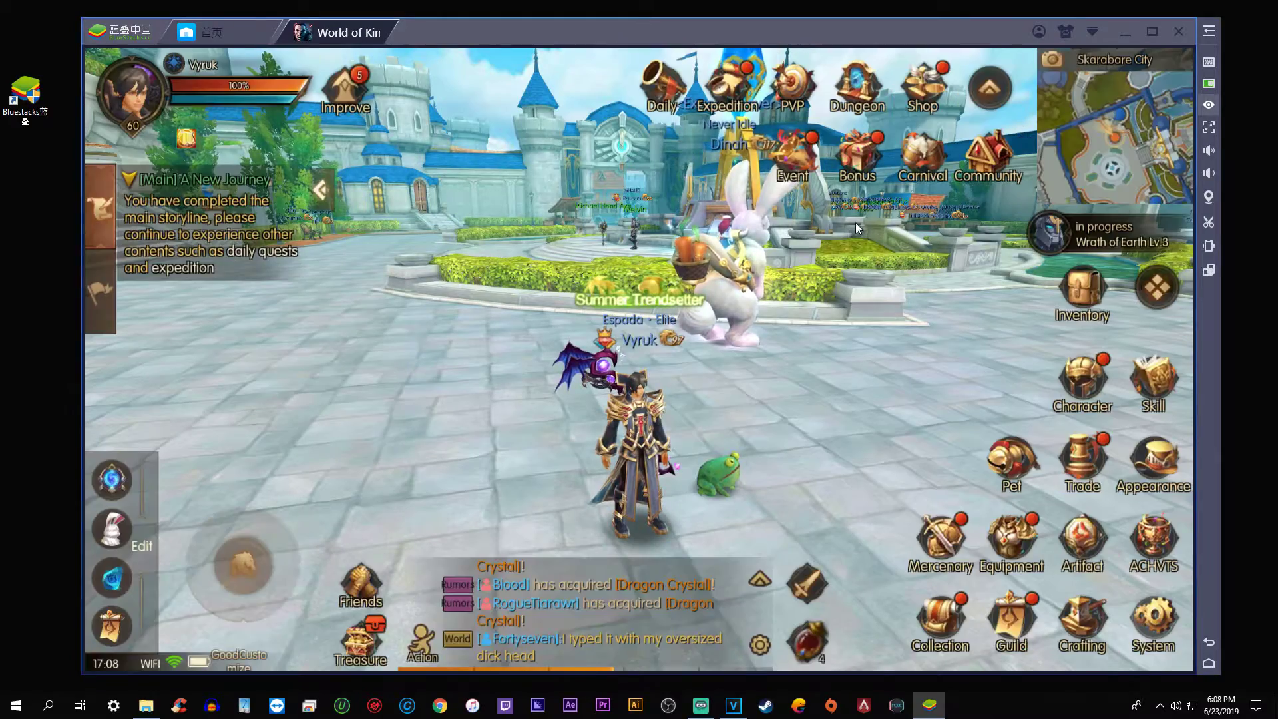
- Switch the game to its skill buttons, open the key mapping editor and place a W/A/S/D movement pad over the virtual joystick
left_click_drag(475, 346, 404, 355)
left_click(1157, 288)
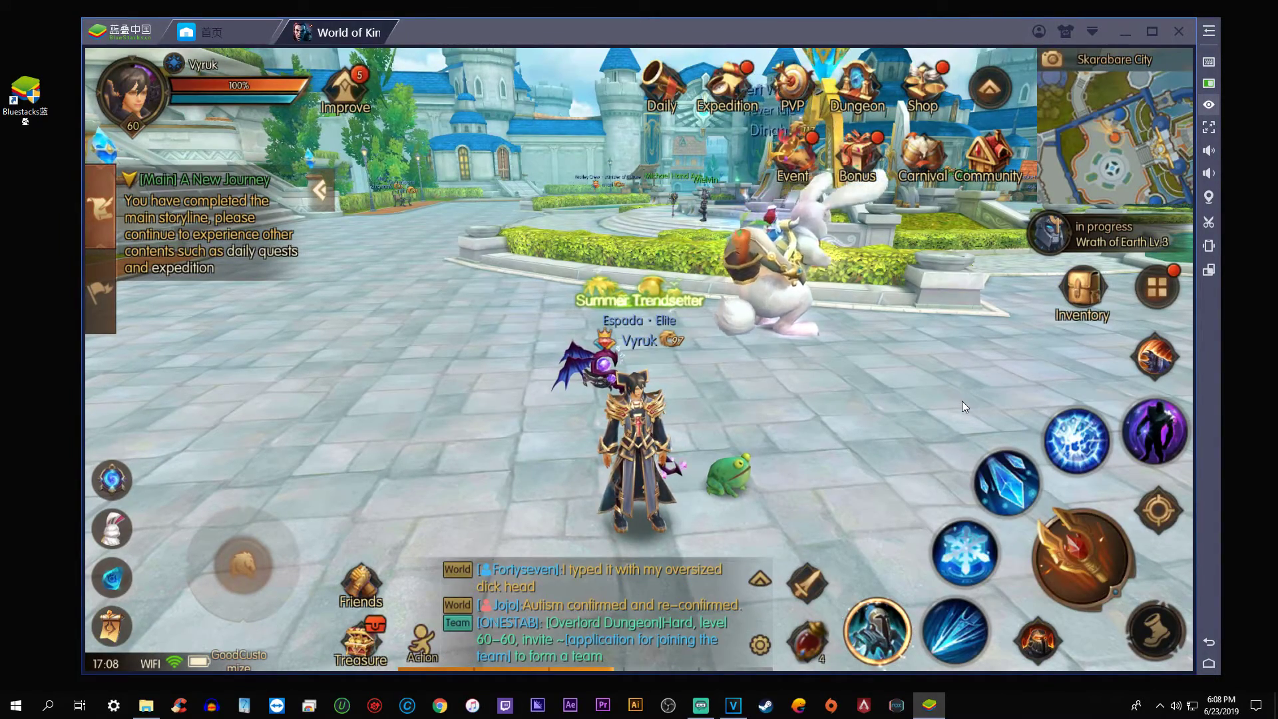
left_click(1210, 62)
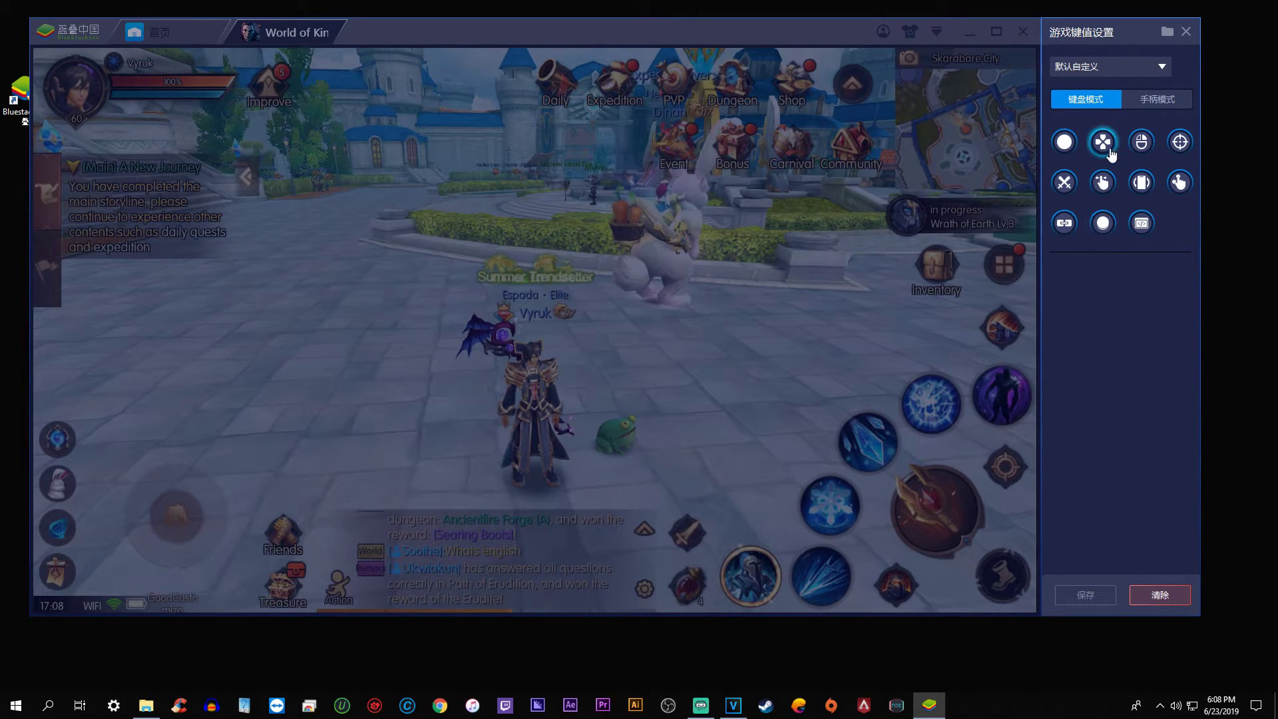
left_click_drag(1103, 149, 156, 492)
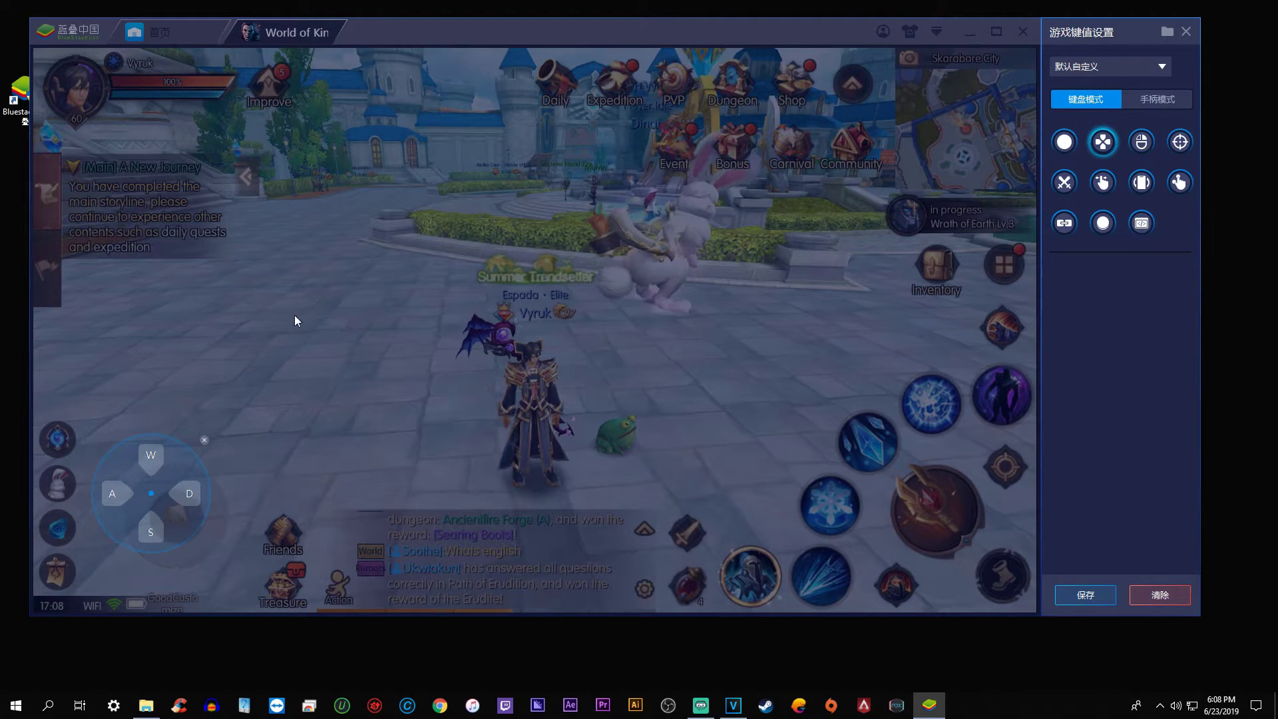
left_click(157, 492)
left_click_drag(156, 493, 176, 520)
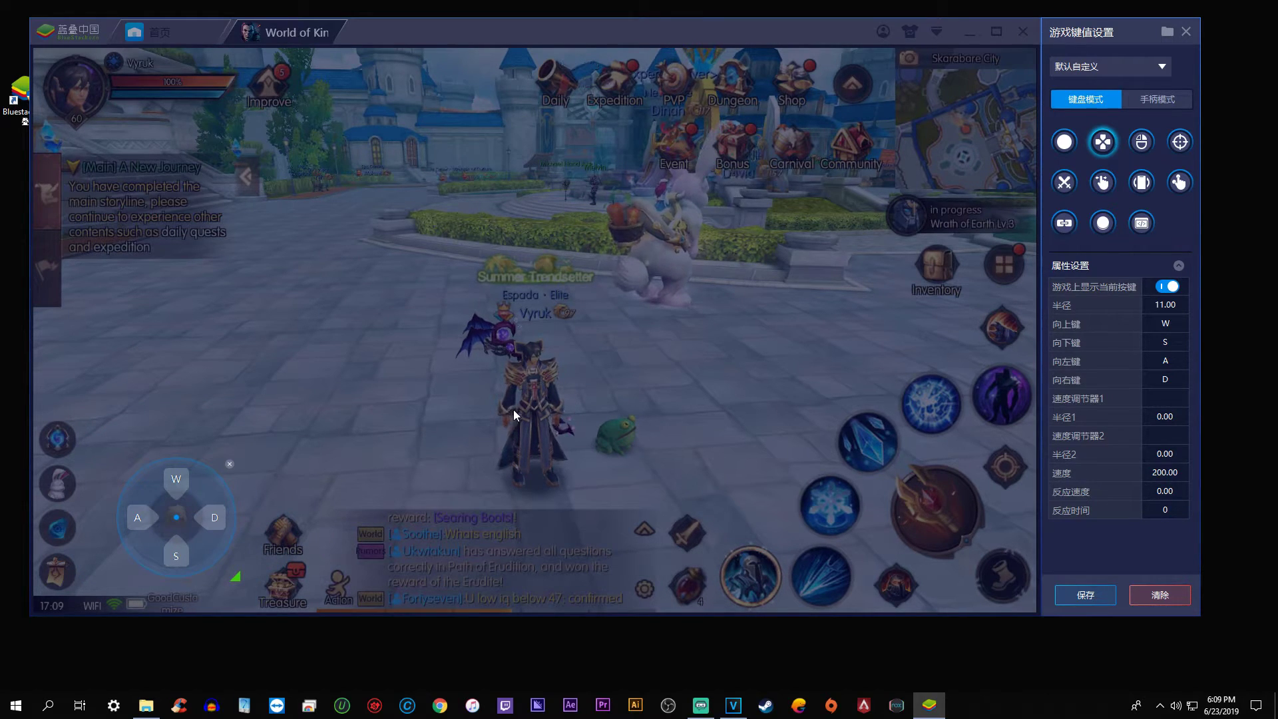
- Add a tap key assigned to E and place it on the red potion button beside the chat box
left_click(680, 369)
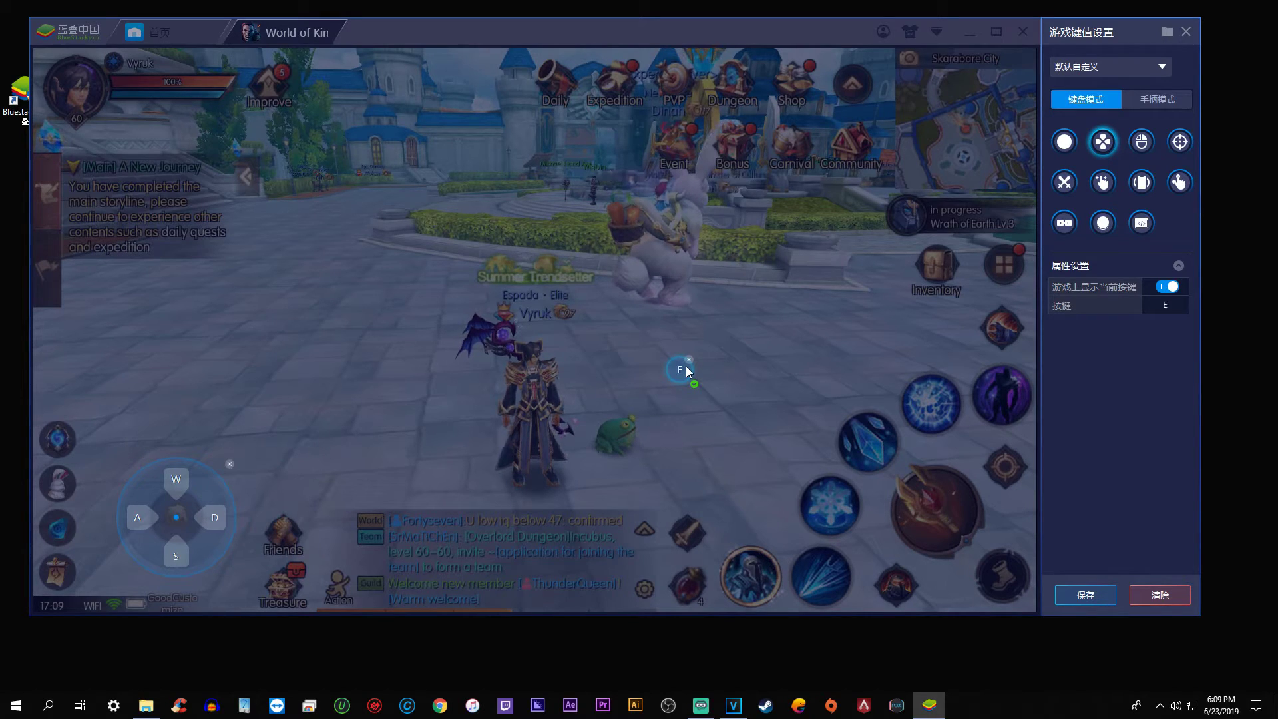
key("e")
left_click_drag(680, 369, 689, 589)
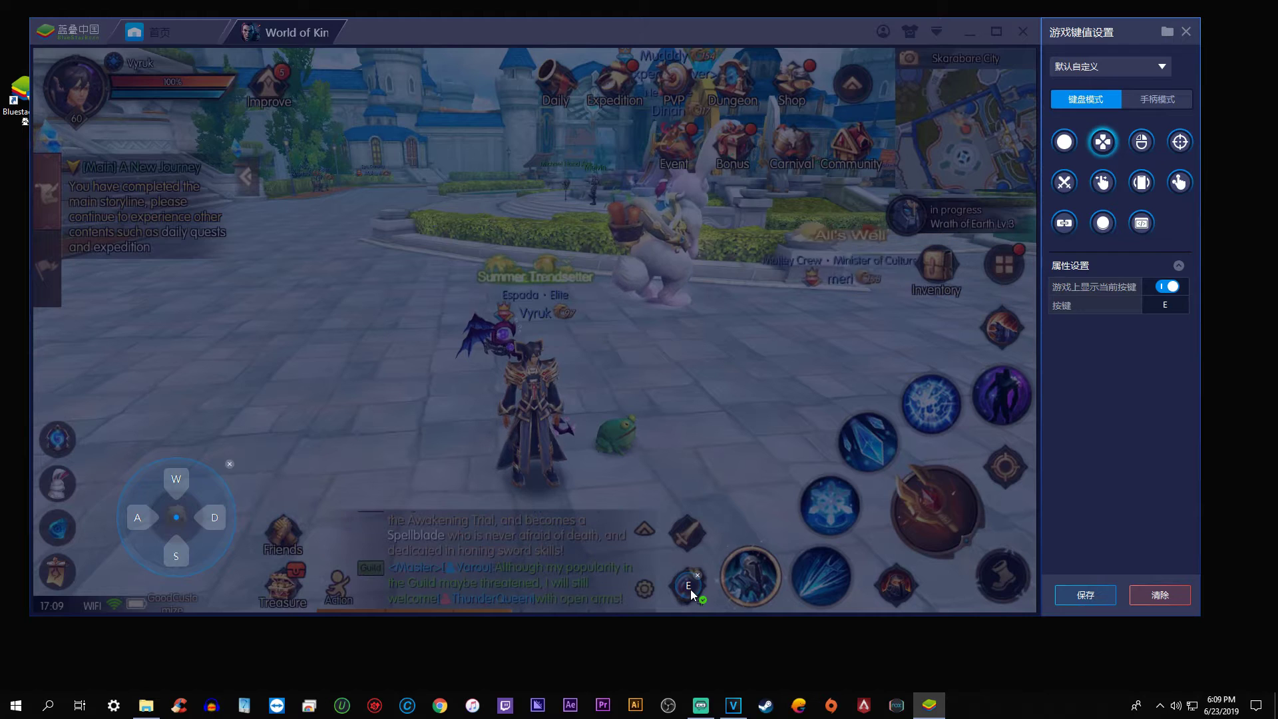
- Map keys 1, 2, 3 and 4 to the four blue skill buttons, following the arc upward from the lowest one
left_click(669, 367)
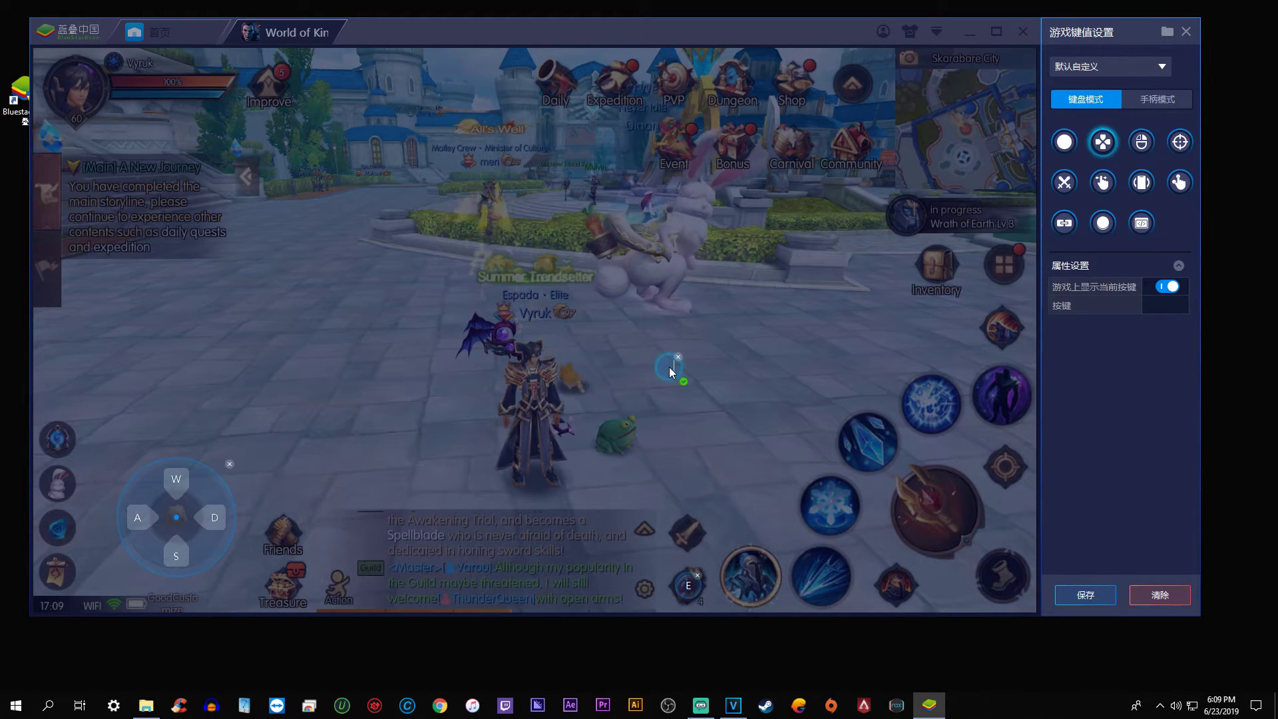
left_click_drag(669, 368, 821, 580)
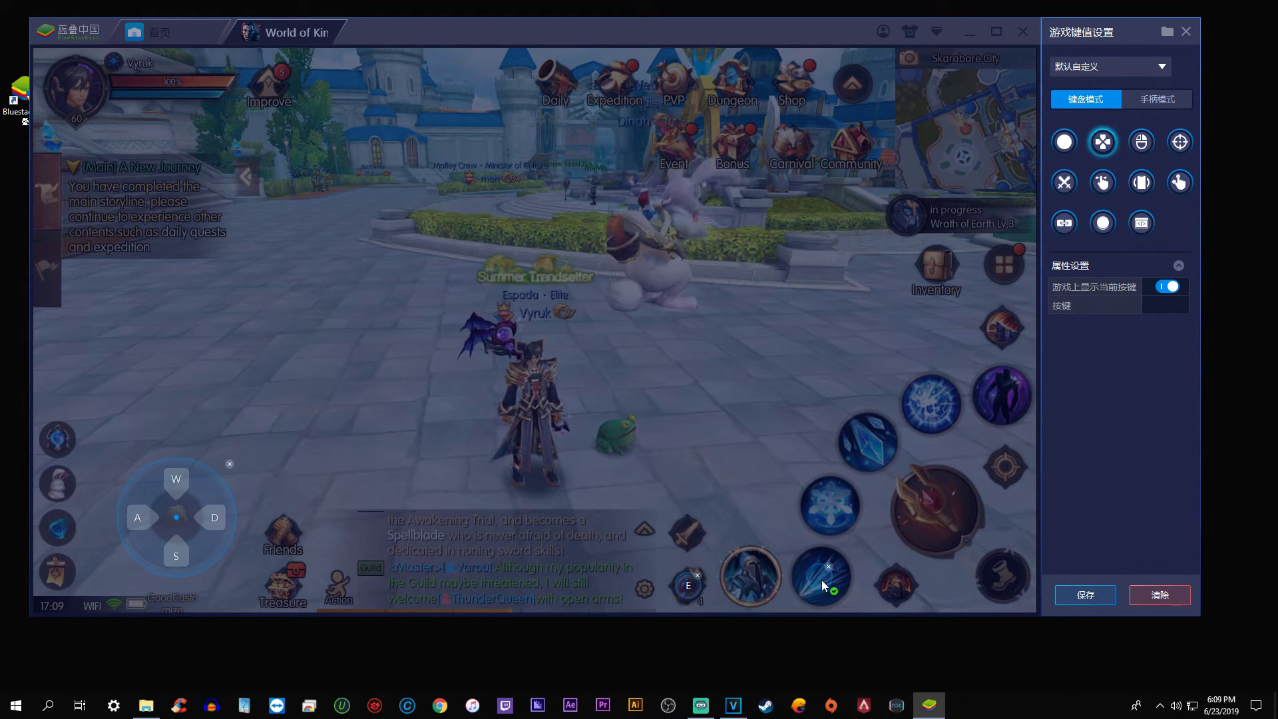
key("1")
left_click(829, 506)
key("2")
left_click(872, 437)
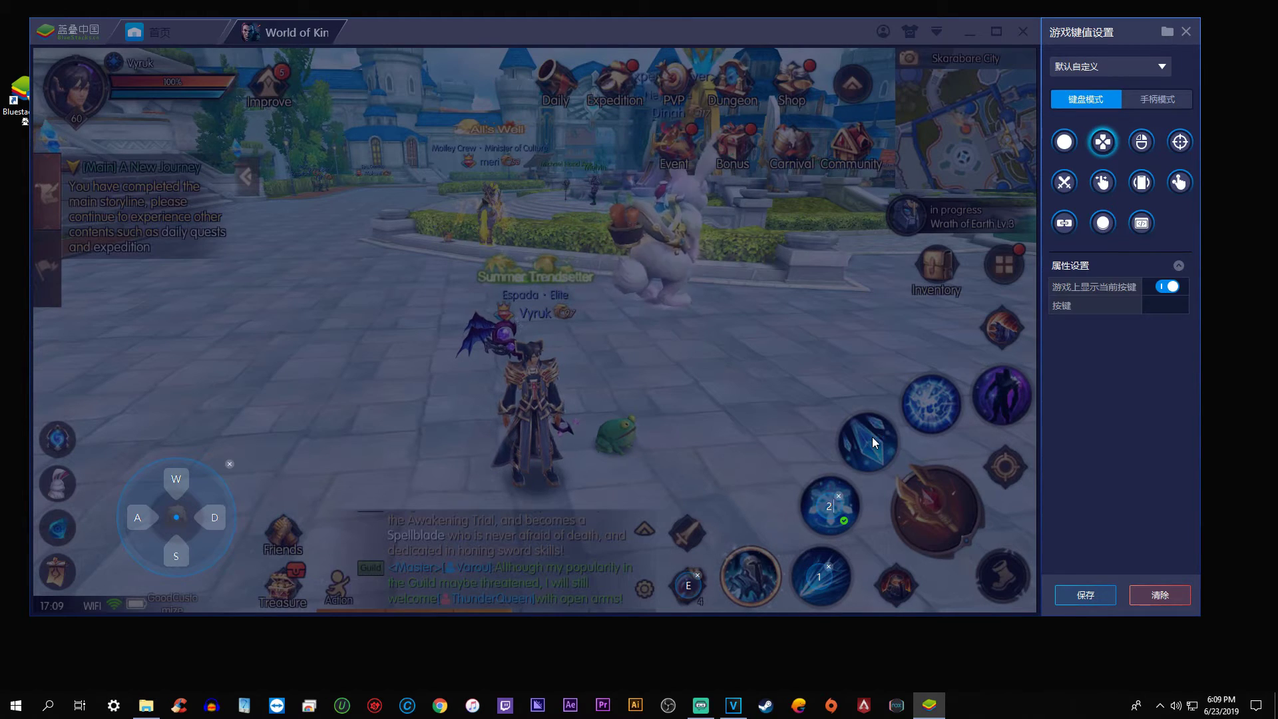
key("3")
left_click(928, 403)
key("4")
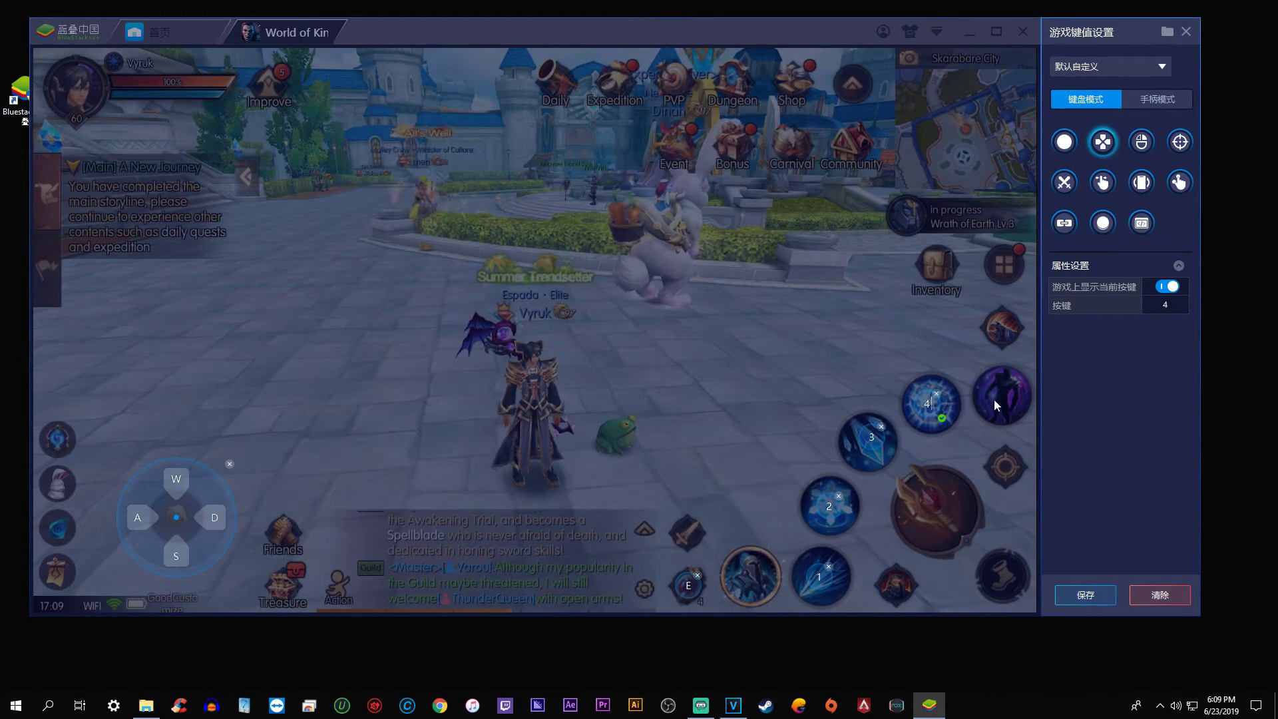
- Map R to the purple skill, Shift to the small red ability button and Space to the boot button
left_click(1002, 396)
key("r")
left_click(894, 587)
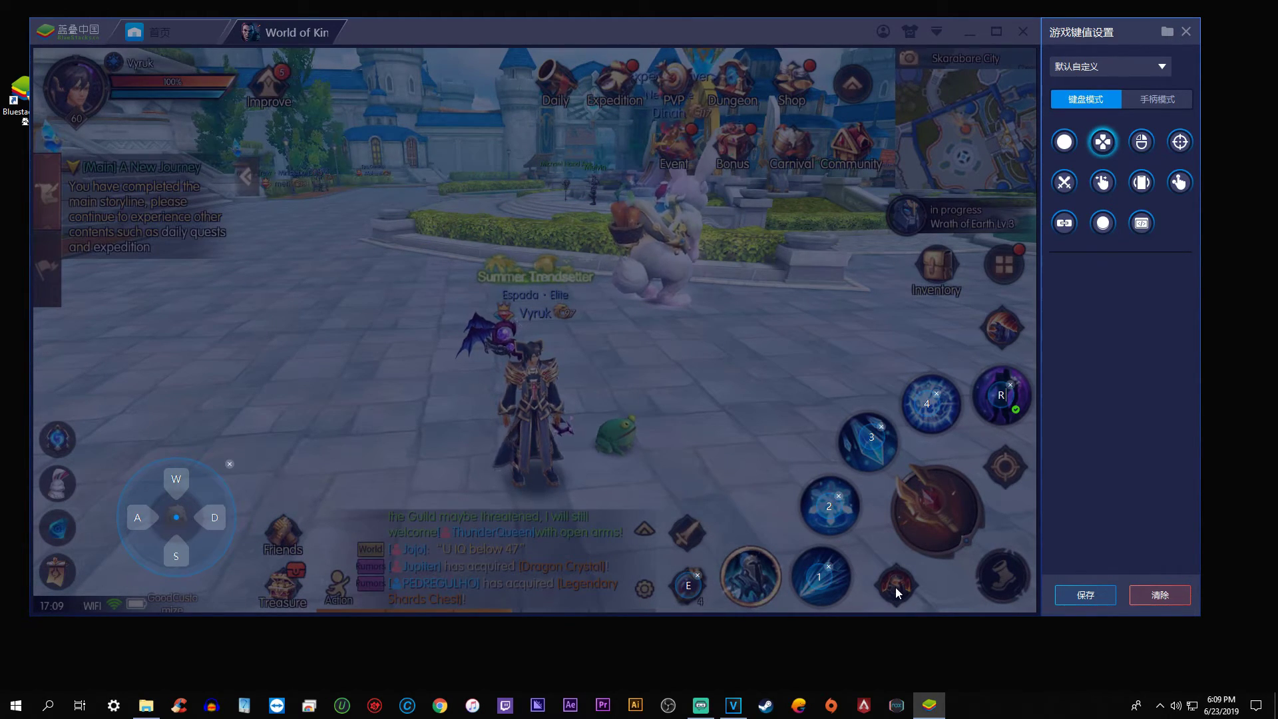
key("shift")
left_click(1002, 575)
key("space")
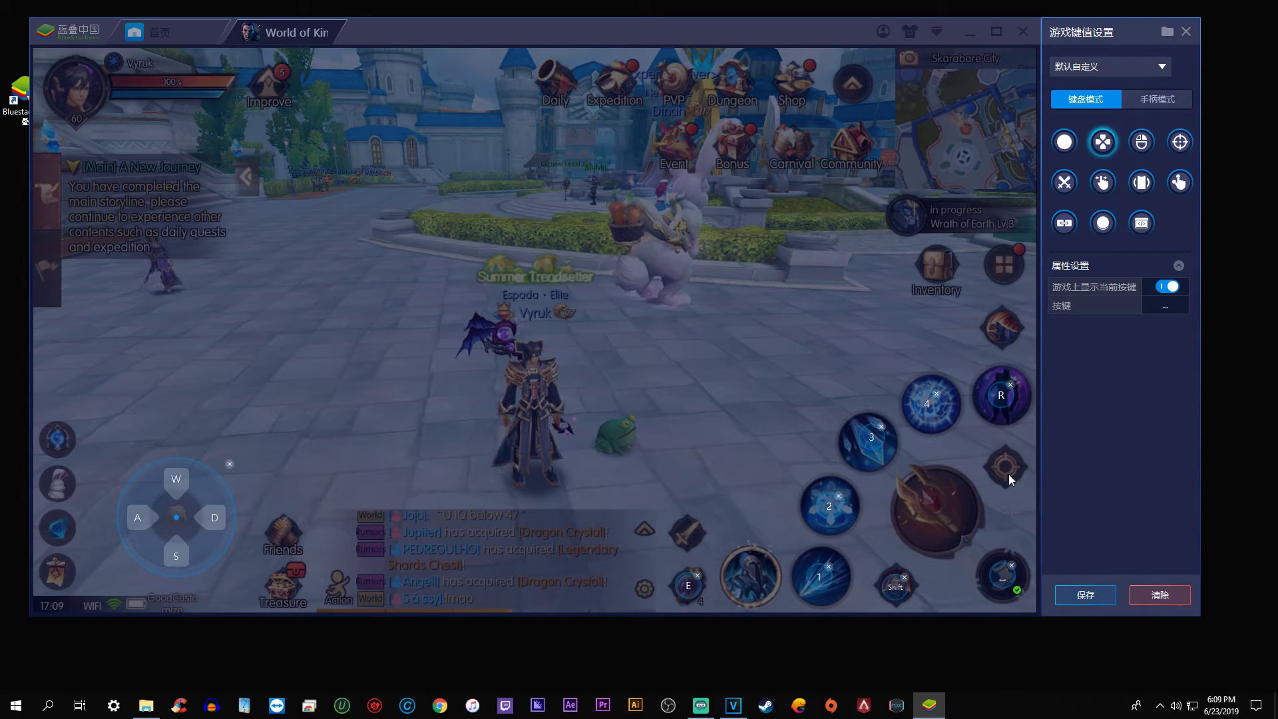
- Map Tab to the targeting button and F2 to the main attack, add an F1 key beside the skills, and save the key layout
left_click(1005, 468)
key("Tab")
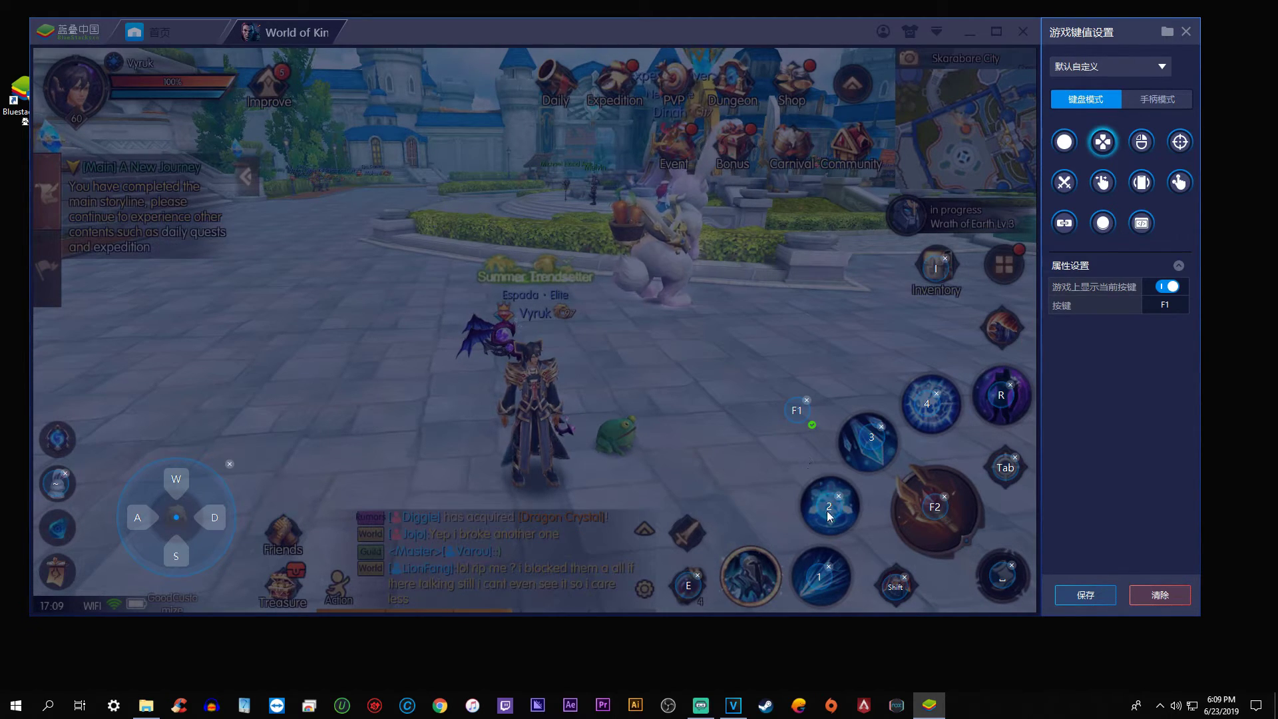
left_click(1101, 595)
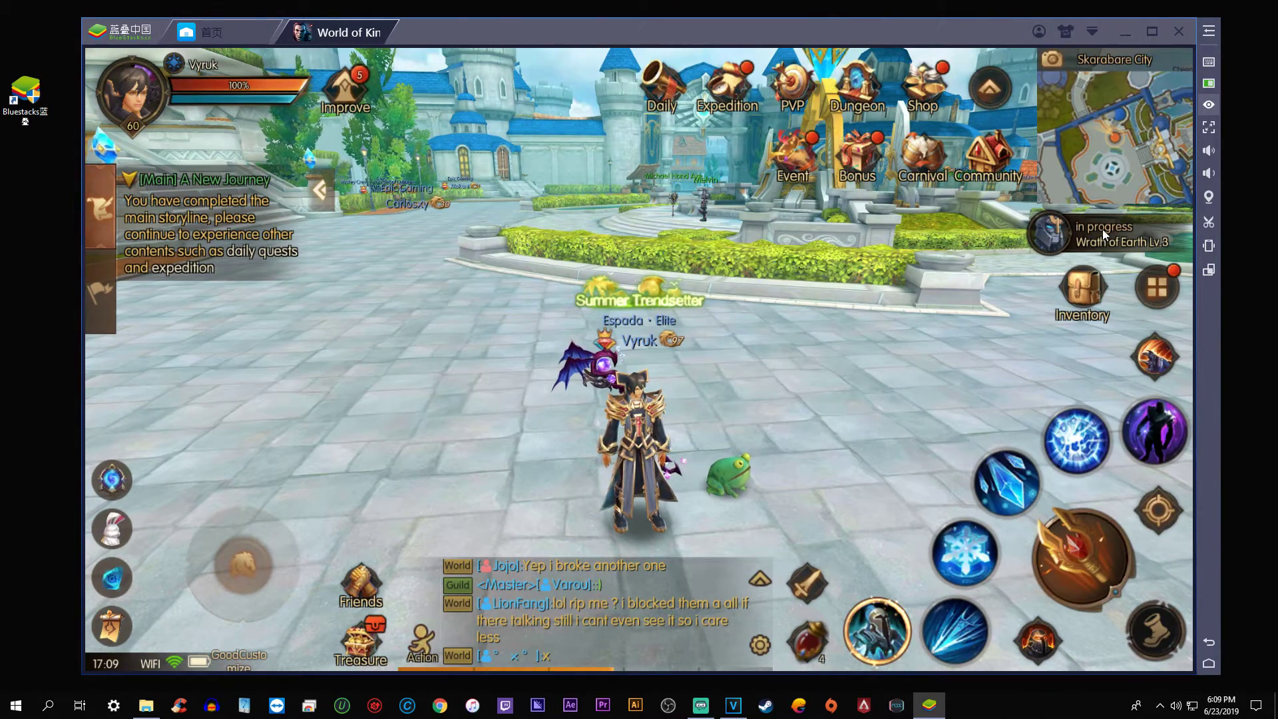
- Show the transparency slider for the on-screen key overlay
mouse_move(1209, 105)
left_click(1209, 107)
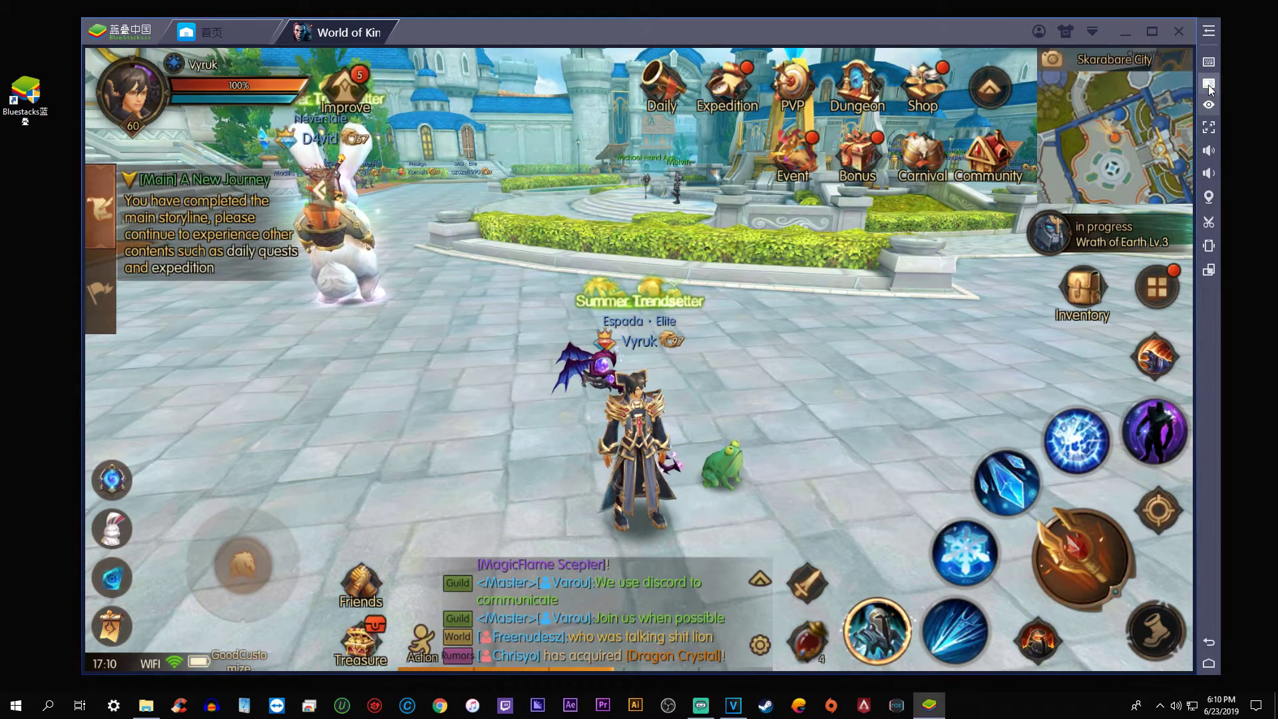
mouse_move(1209, 107)
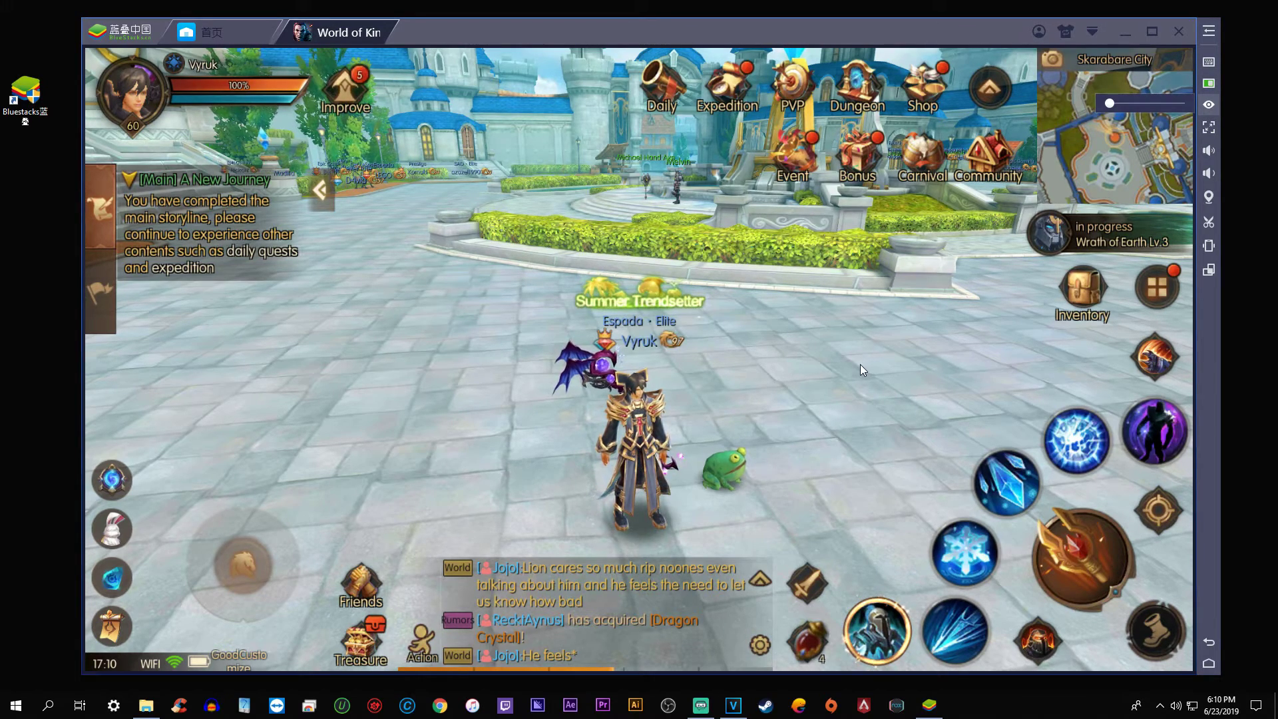
- Maximize the emulator window and switch the game to full screen
left_click(1152, 32)
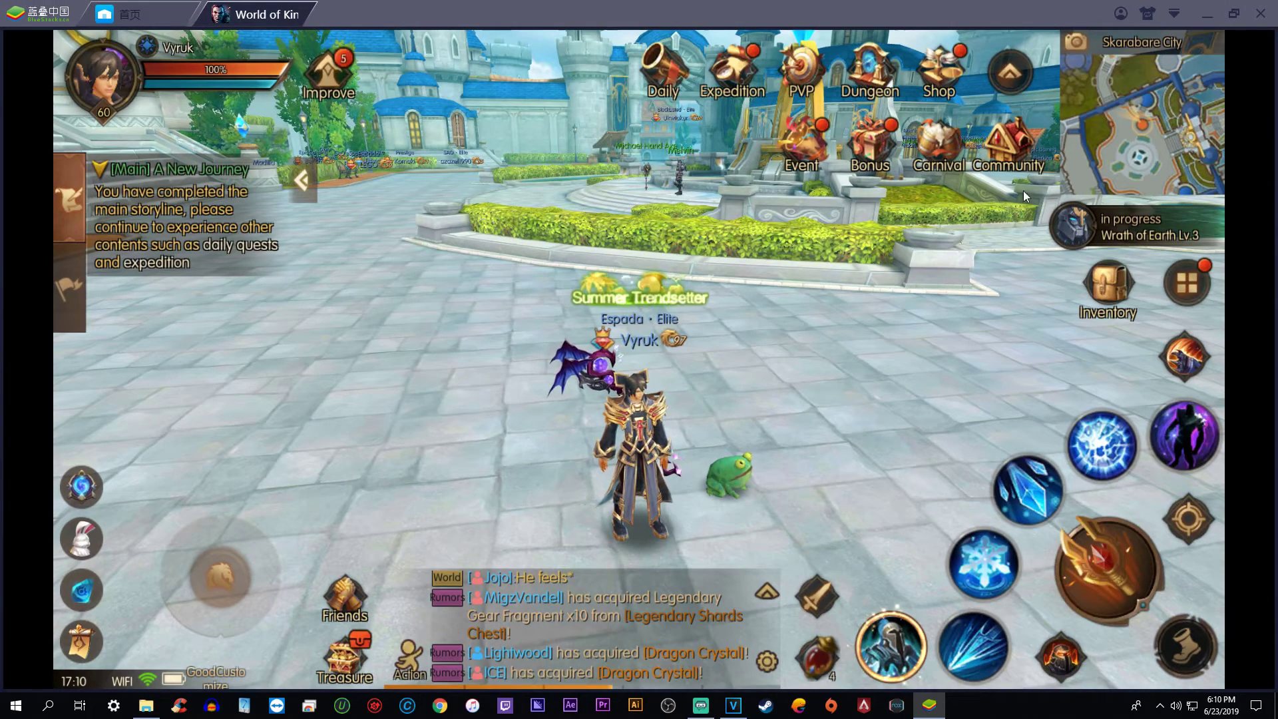
key("F11")
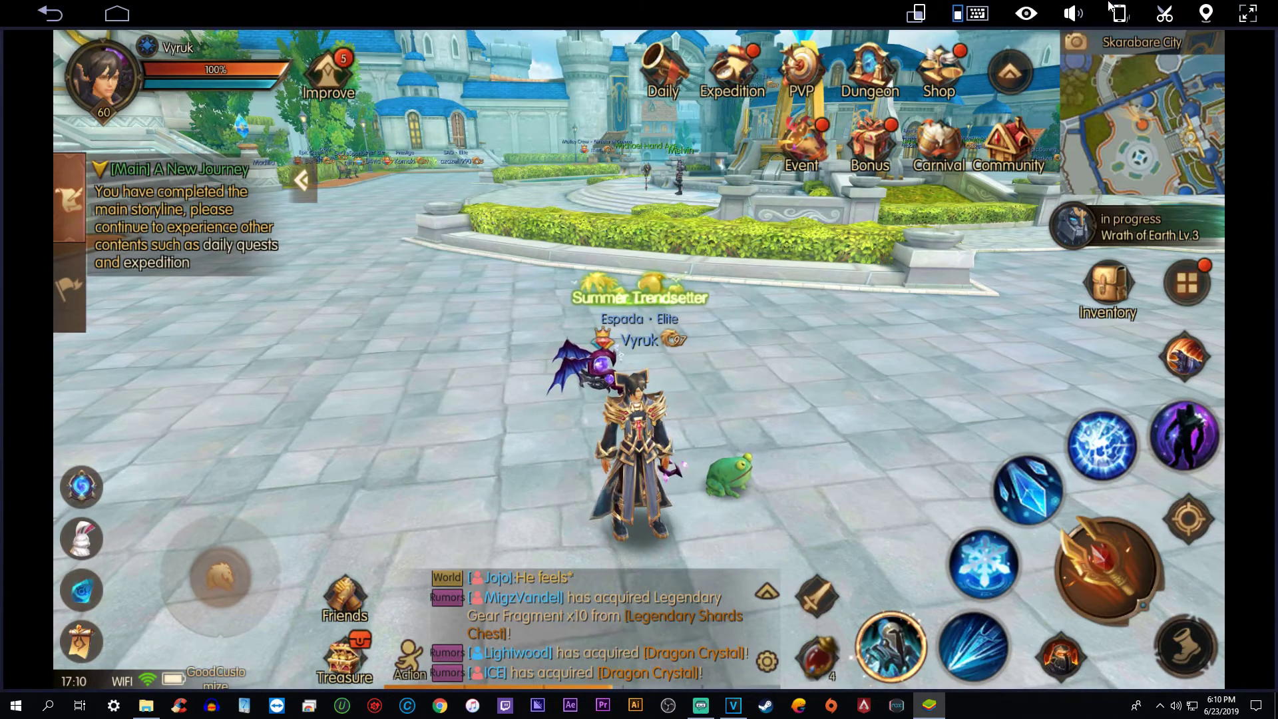
left_click(1249, 13)
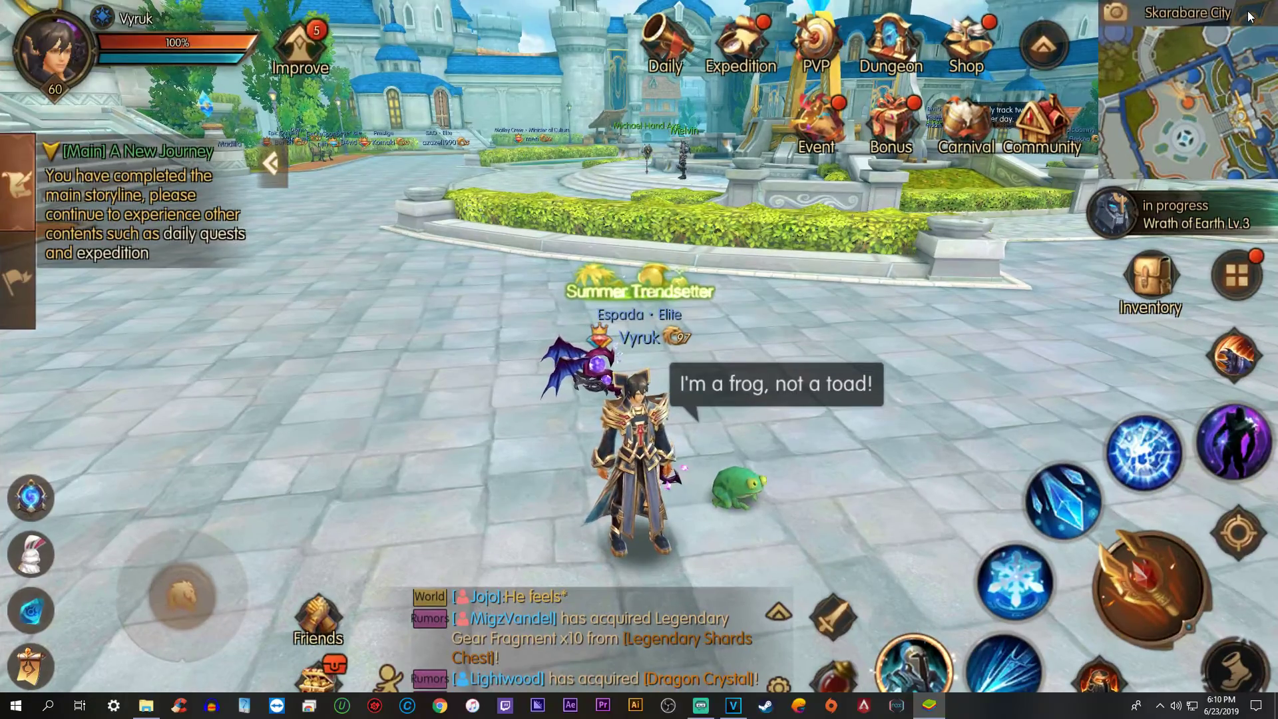
- Test the mapped movement keys by running the character sideways and forward, and rotate the camera around the city square
key("d")
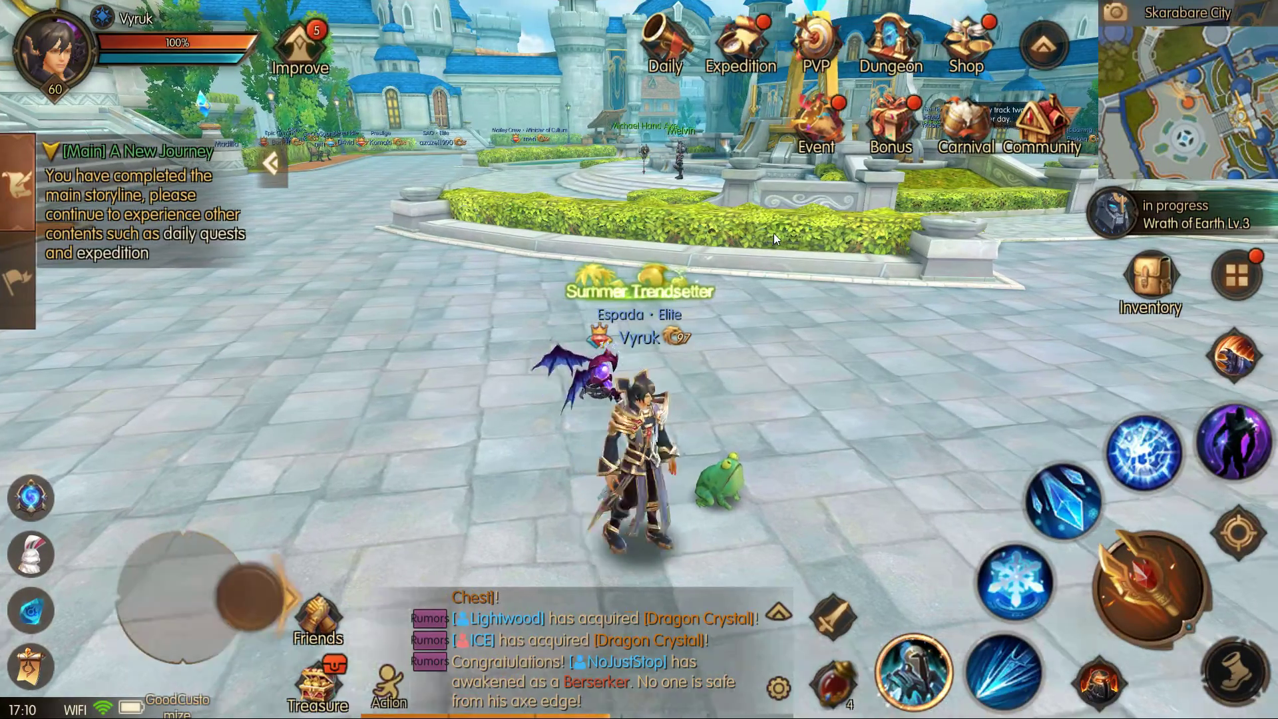
key("w")
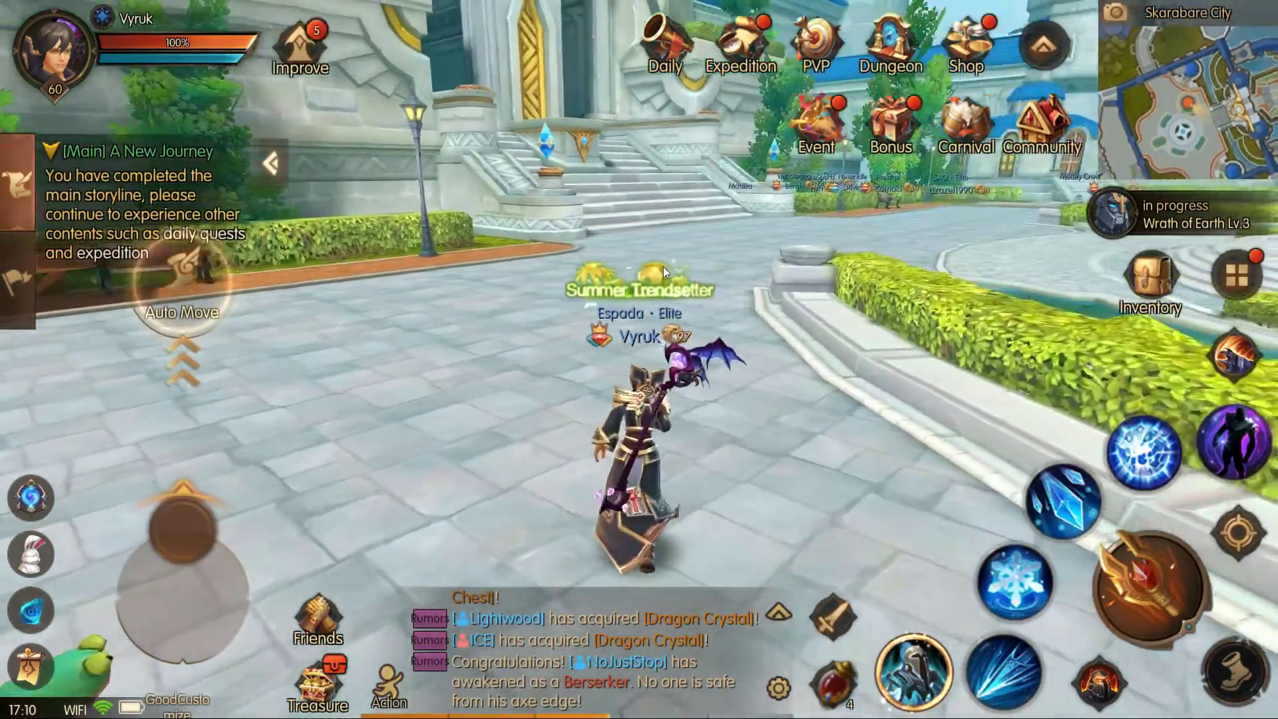
left_click_drag(663, 266, 817, 225)
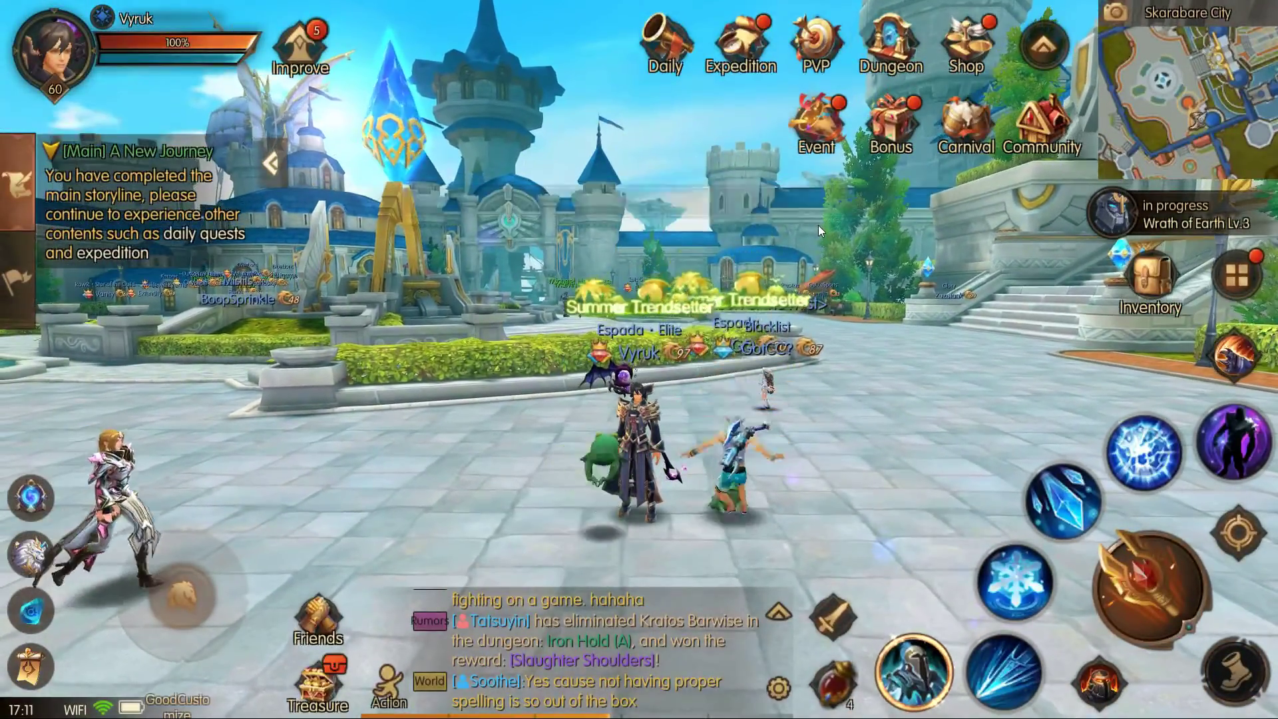